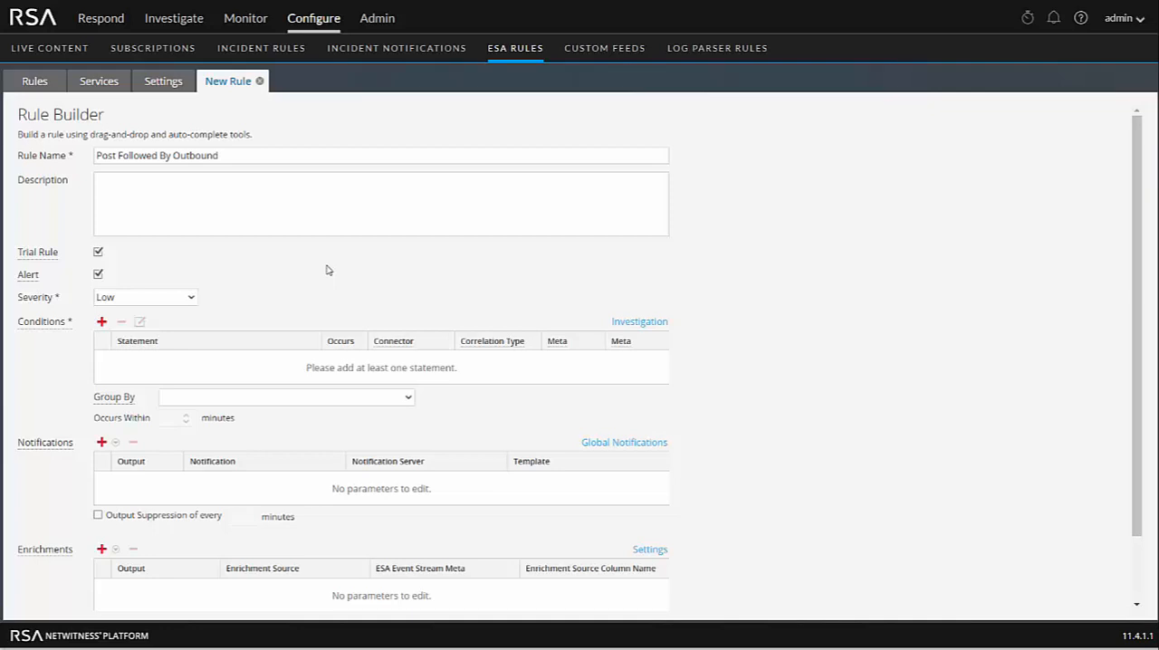
- Add a condition statement named Post to the rule and require that all conditions are met
{"action": "left_click", "coordinate": [102, 322]}
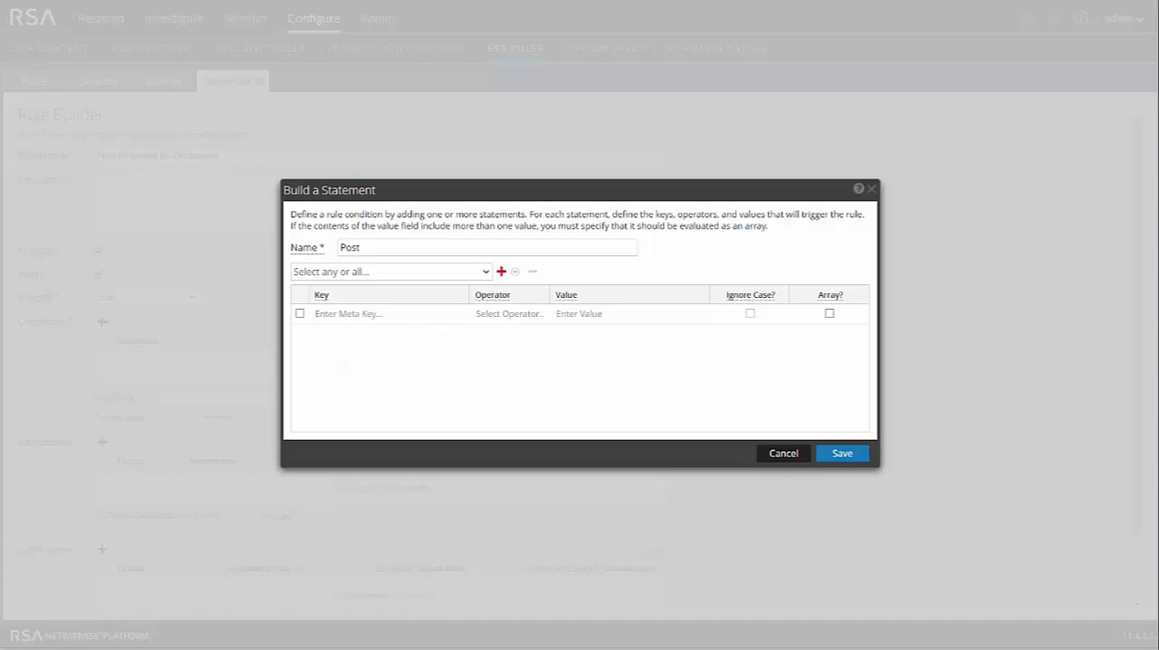
{"action": "left_click", "coordinate": [485, 273]}
{"action": "left_click", "coordinate": [396, 292]}
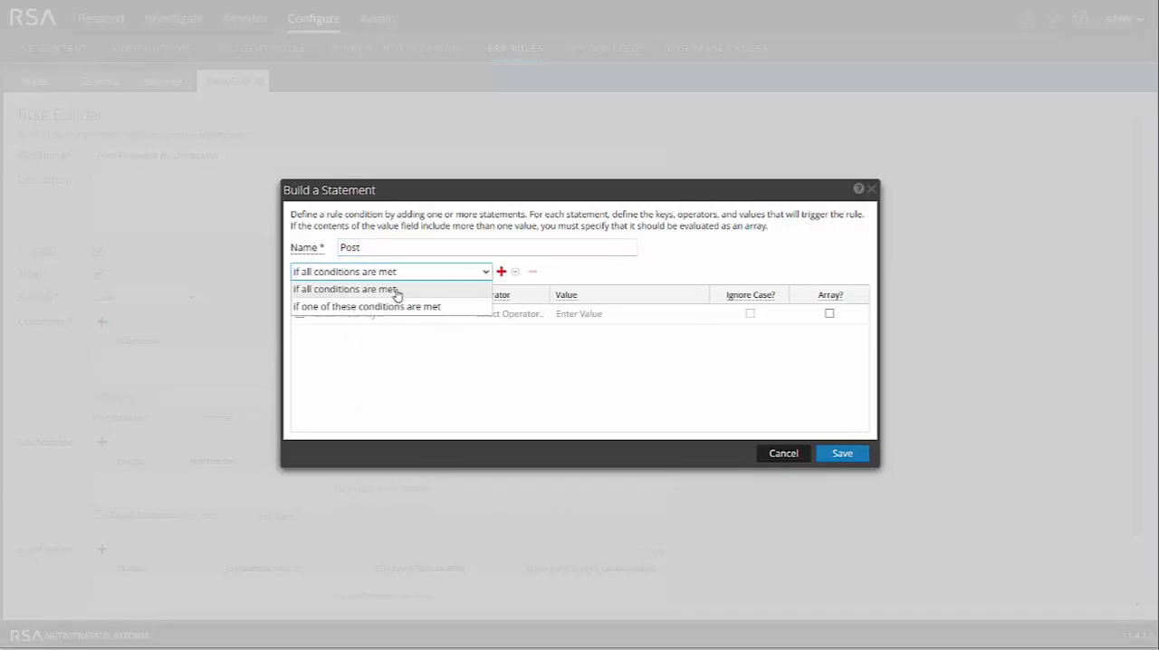
- Define the Post statement's first condition as device_type is microsoftiis
{"action": "left_click", "coordinate": [389, 315]}
{"action": "type", "text": "device"}
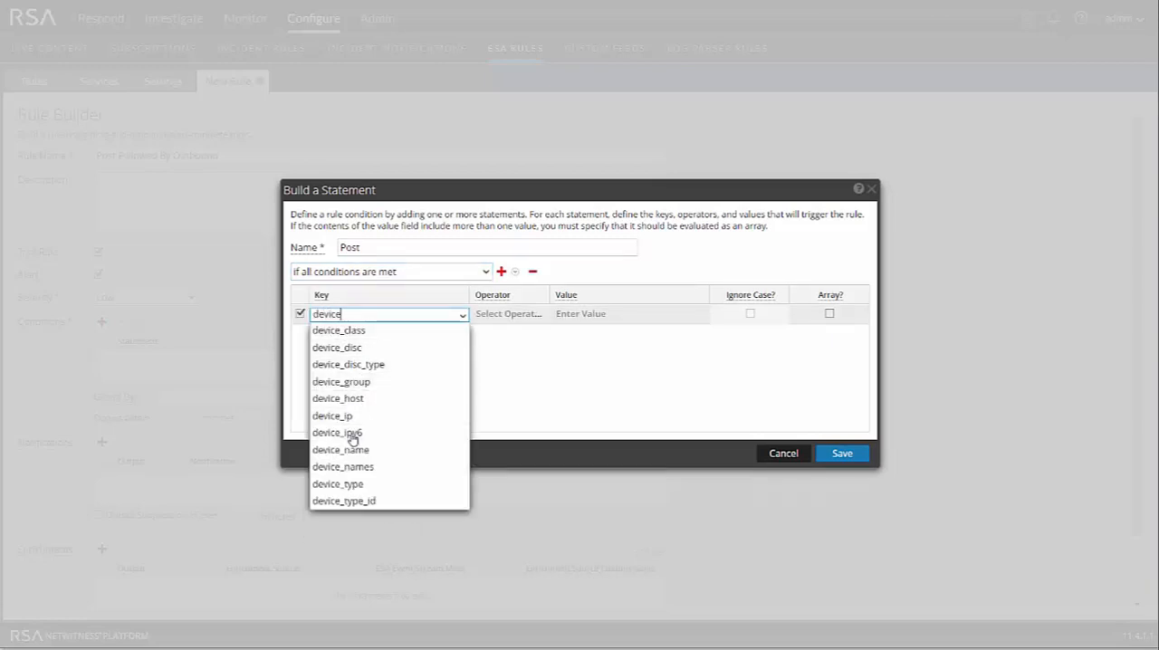
{"action": "left_click", "coordinate": [353, 483]}
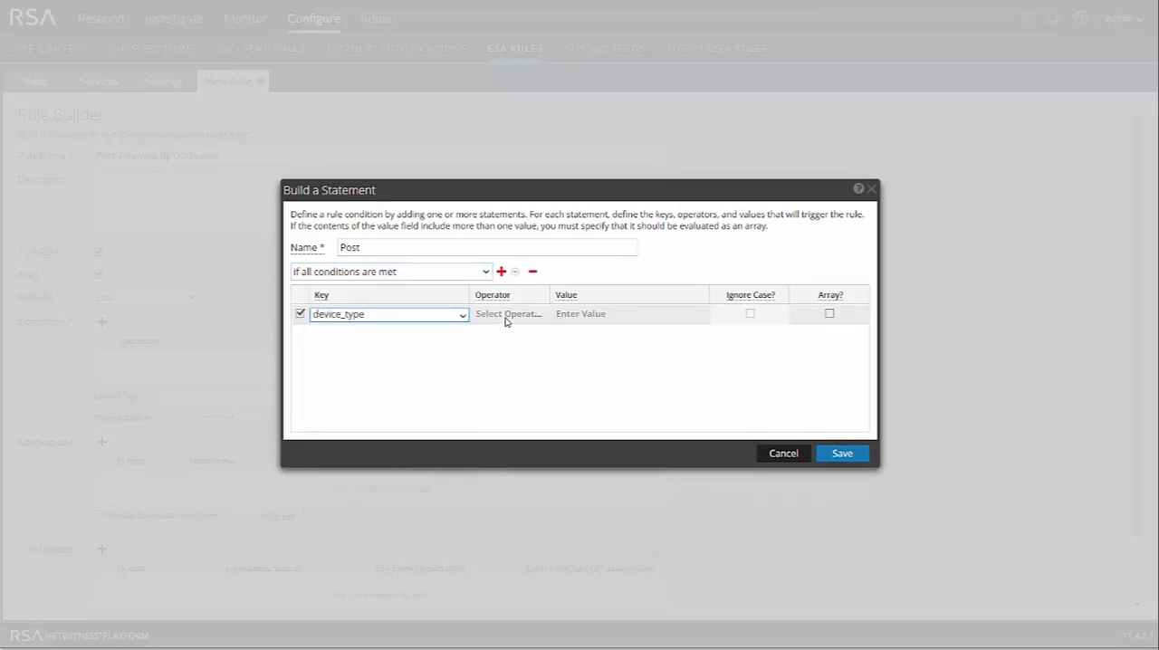
{"action": "left_click", "coordinate": [507, 317]}
{"action": "left_click", "coordinate": [502, 335]}
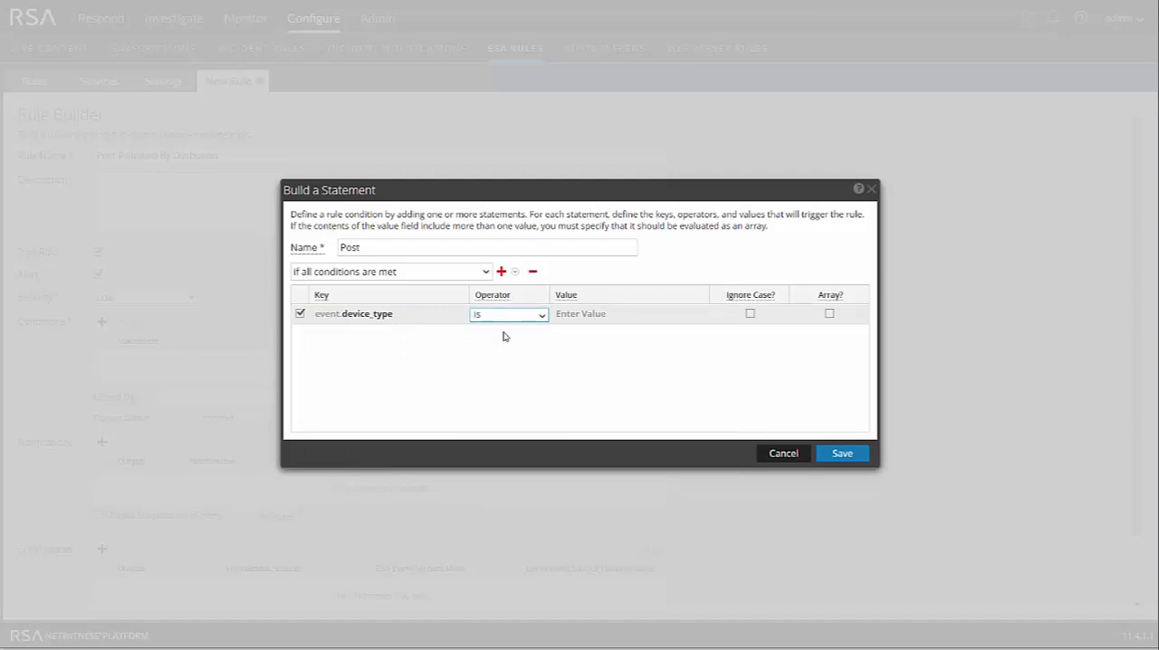
{"action": "left_click", "coordinate": [596, 316]}
{"action": "type", "text": "microsfot"}
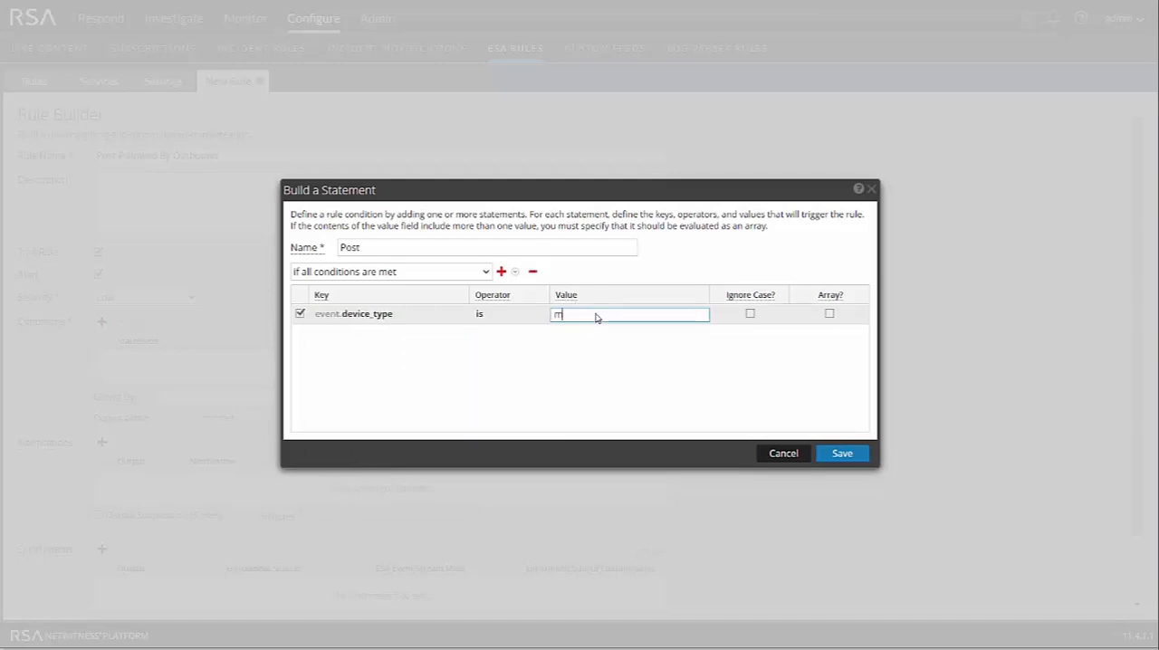
{"action": "key", "text": "BackSpace"}
{"action": "key", "text": "BackSpace"}
{"action": "key", "text": "BackSpace"}
{"action": "type", "text": "oft"}
{"action": "type", "text": "s"}
{"action": "left_click", "coordinate": [643, 388]}
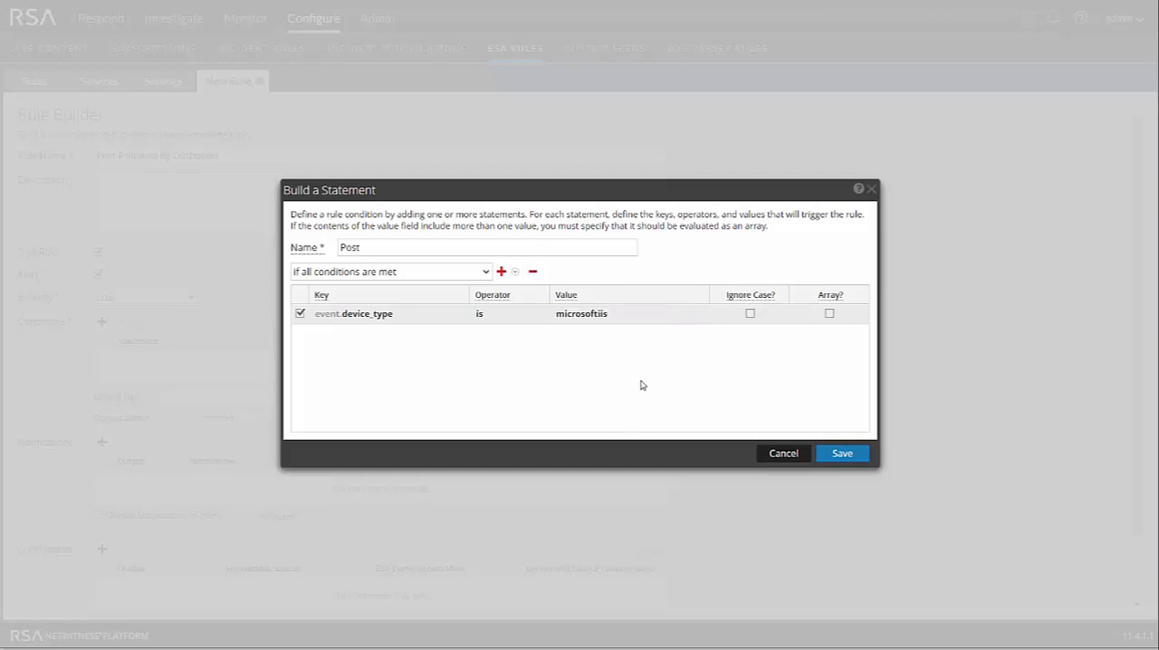
- Add a second condition to the Post statement: action is one of post
{"action": "left_click", "coordinate": [501, 272]}
{"action": "left_click", "coordinate": [530, 291]}
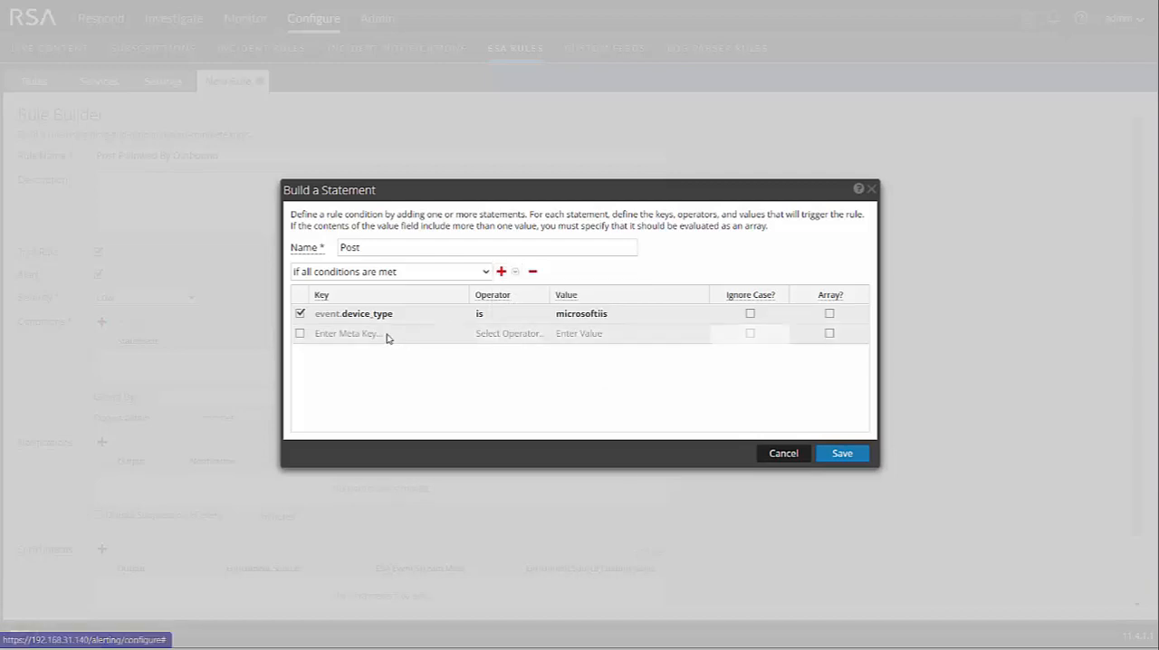
{"action": "left_click", "coordinate": [387, 335]}
{"action": "type", "text": "action"}
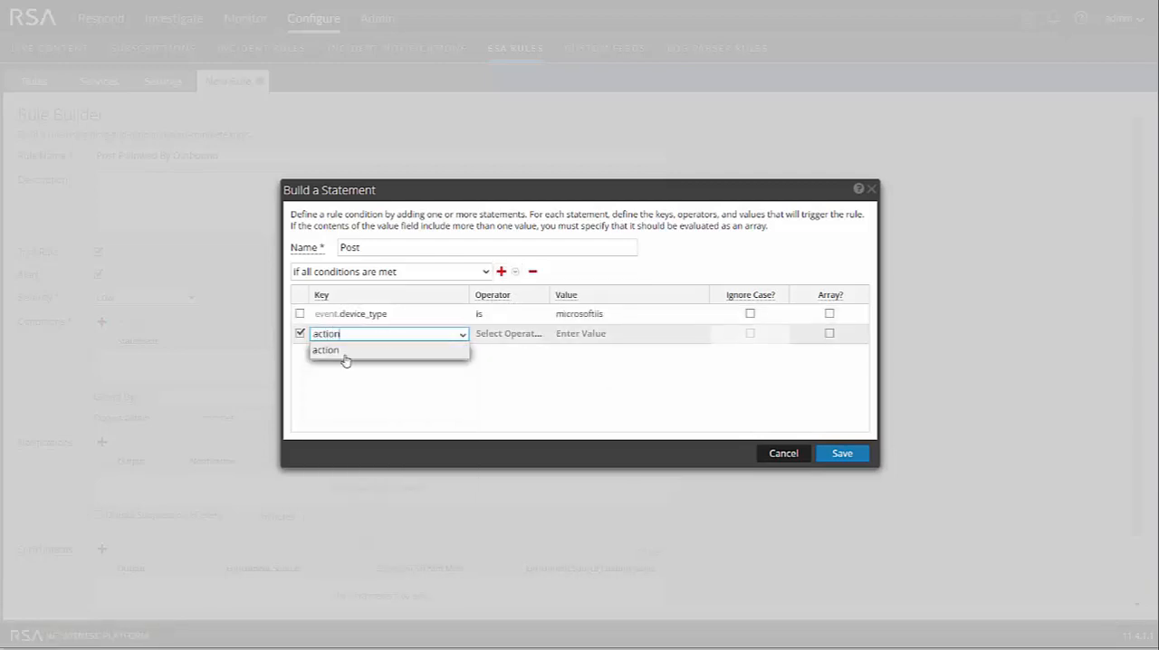
{"action": "left_click", "coordinate": [345, 352]}
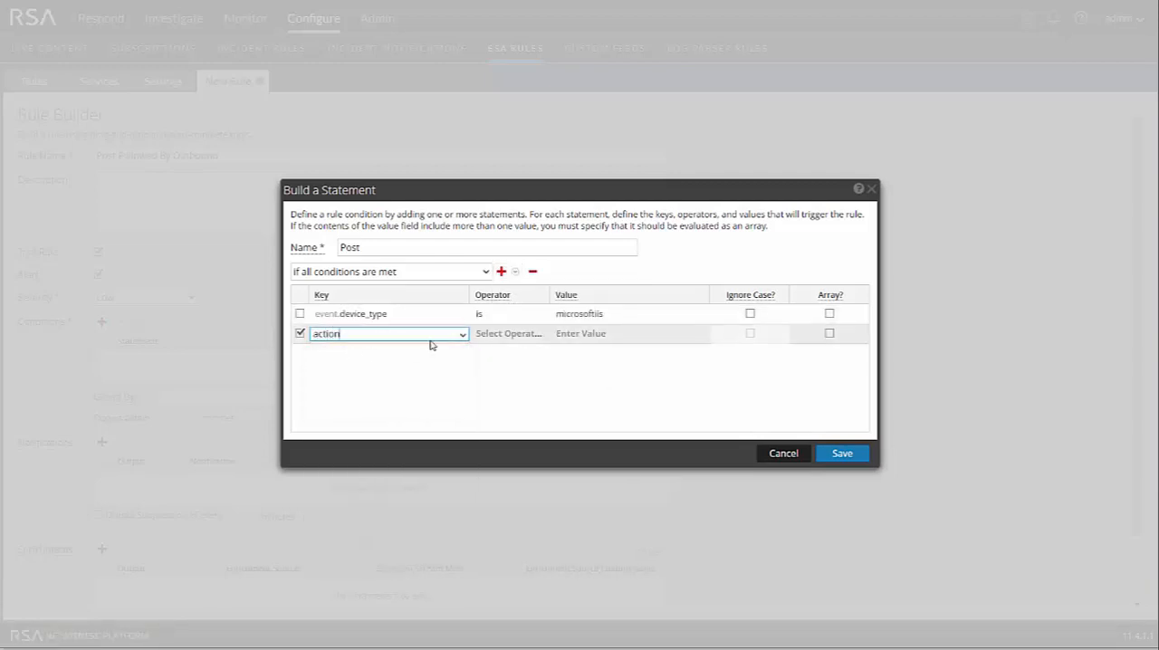
{"action": "left_click", "coordinate": [504, 335]}
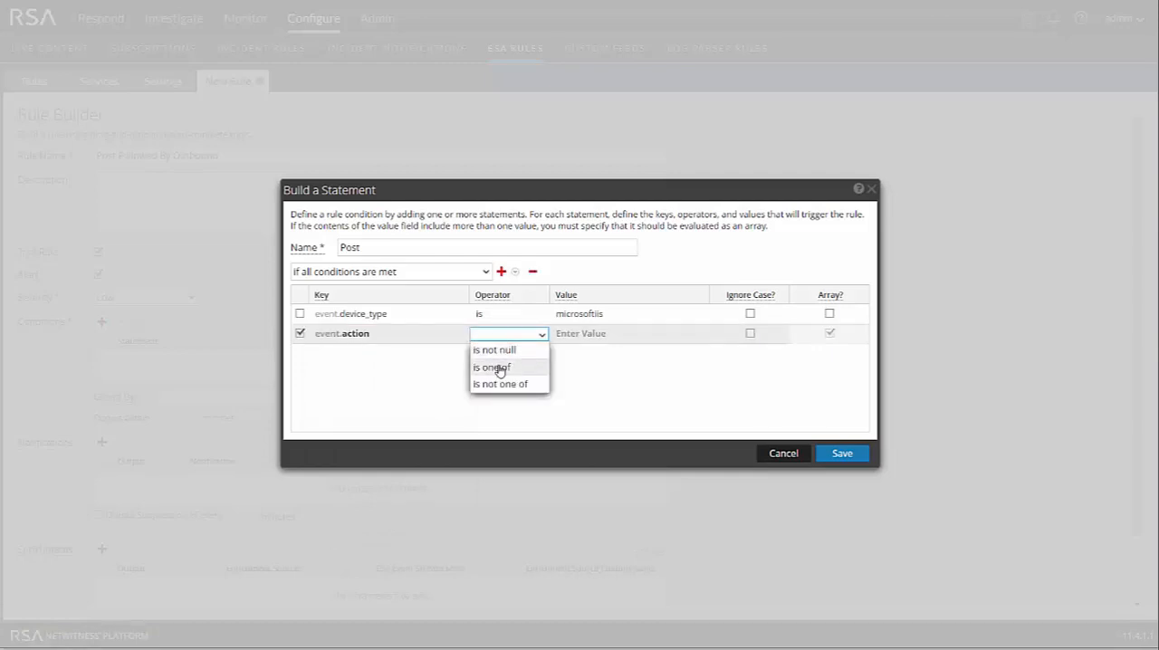
{"action": "left_click", "coordinate": [502, 368]}
{"action": "left_click", "coordinate": [609, 334]}
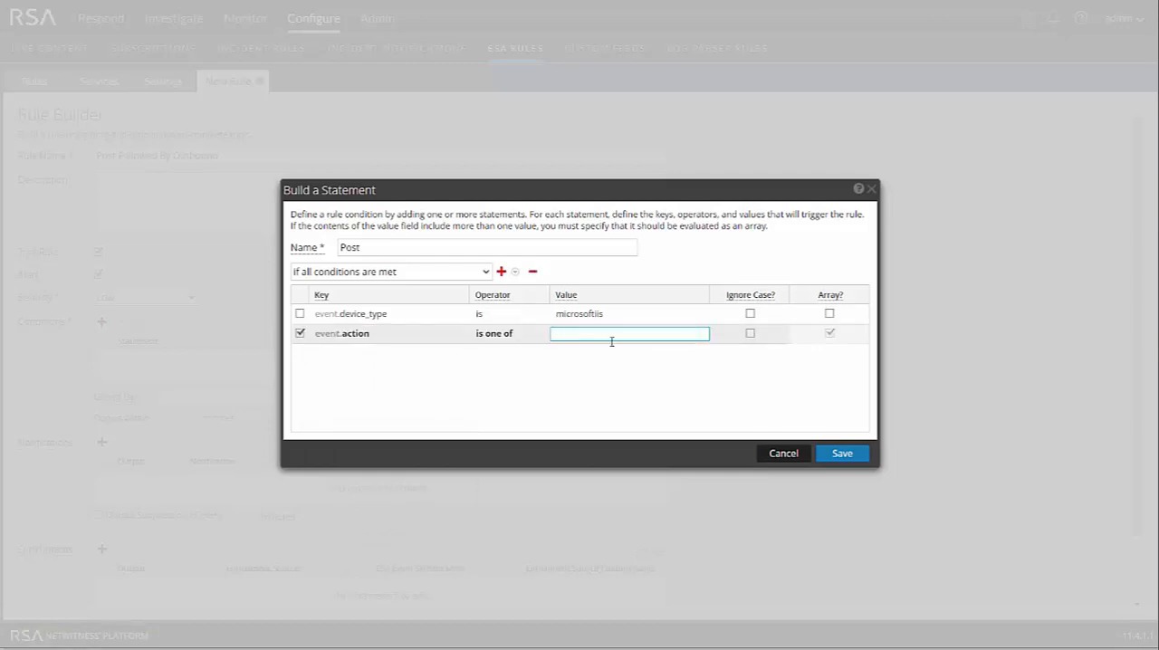
{"action": "type", "text": "post"}
{"action": "key", "text": "Return"}
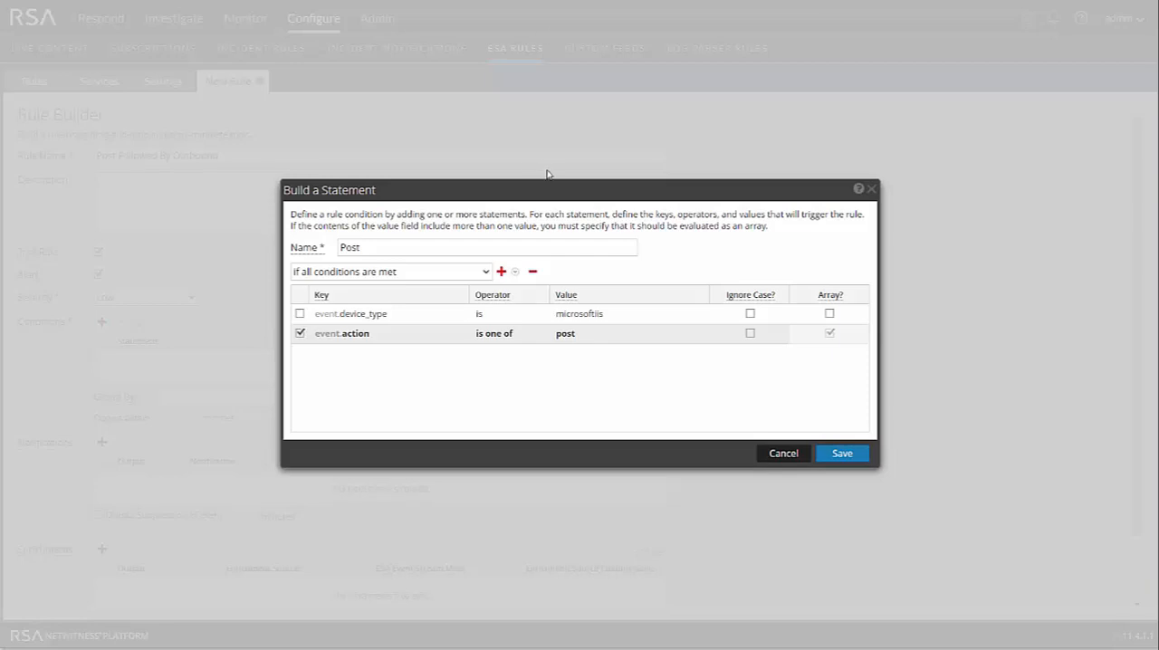
- Add a third condition, direction is inbound, to the Post statement and save the statement
{"action": "left_click", "coordinate": [503, 272]}
{"action": "left_click", "coordinate": [516, 300]}
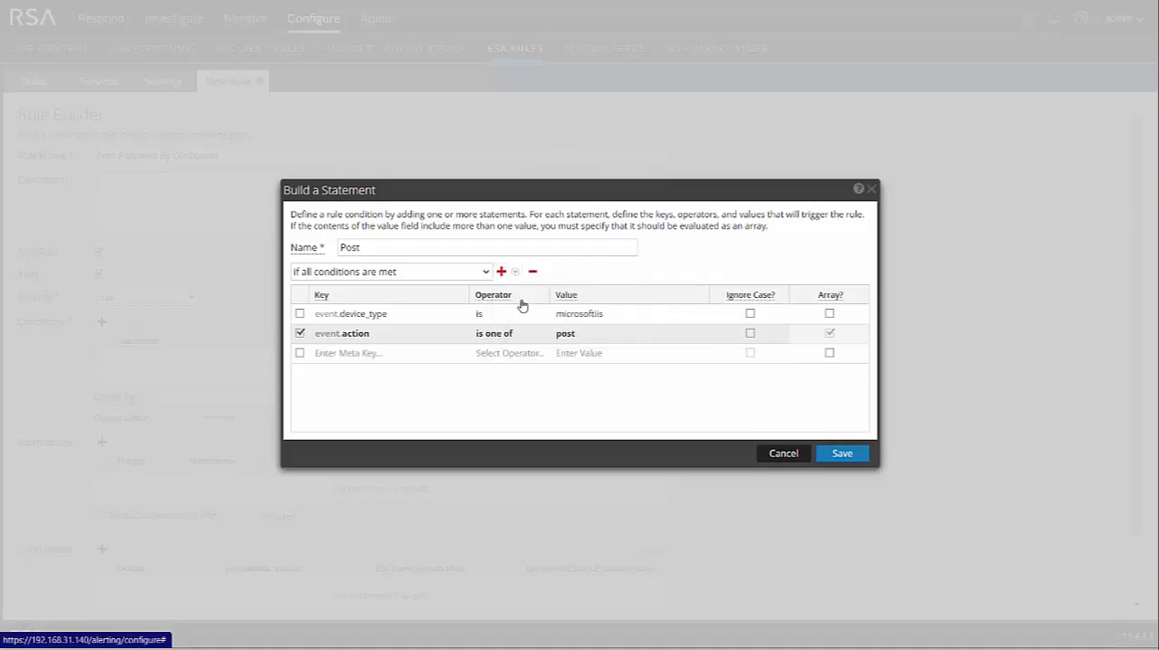
{"action": "left_click", "coordinate": [419, 354]}
{"action": "type", "text": "dire"}
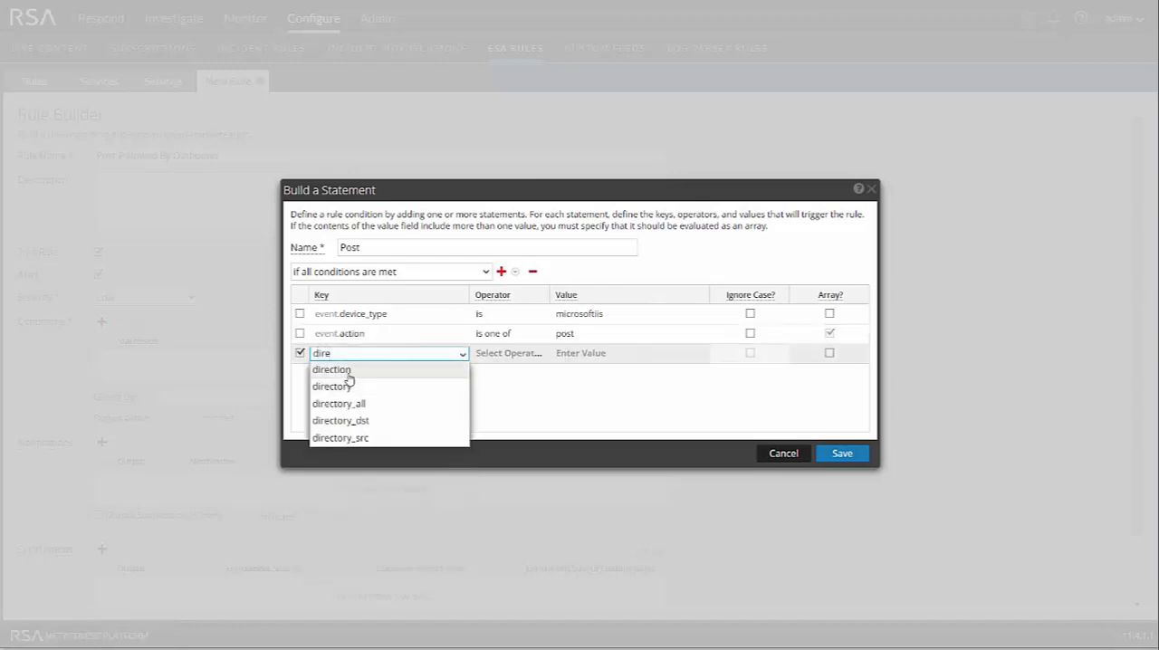
{"action": "left_click", "coordinate": [380, 370]}
{"action": "left_click", "coordinate": [514, 362]}
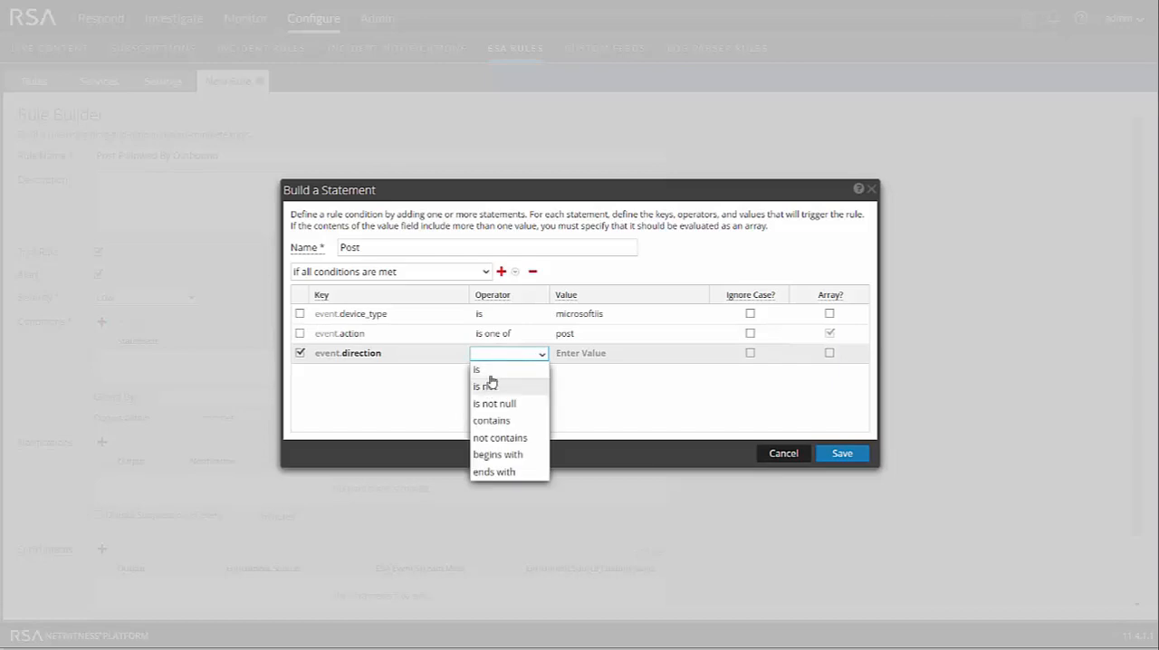
{"action": "left_click", "coordinate": [488, 371]}
{"action": "left_click", "coordinate": [594, 352]}
{"action": "type", "text": "inbound"}
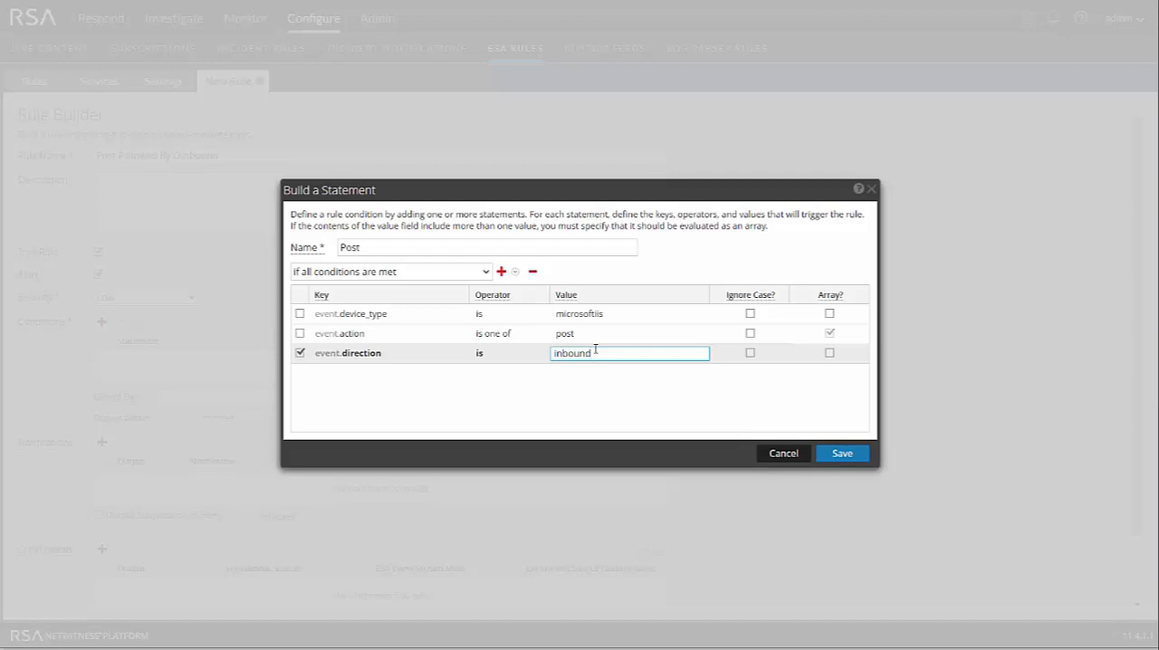
{"action": "left_click", "coordinate": [844, 454]}
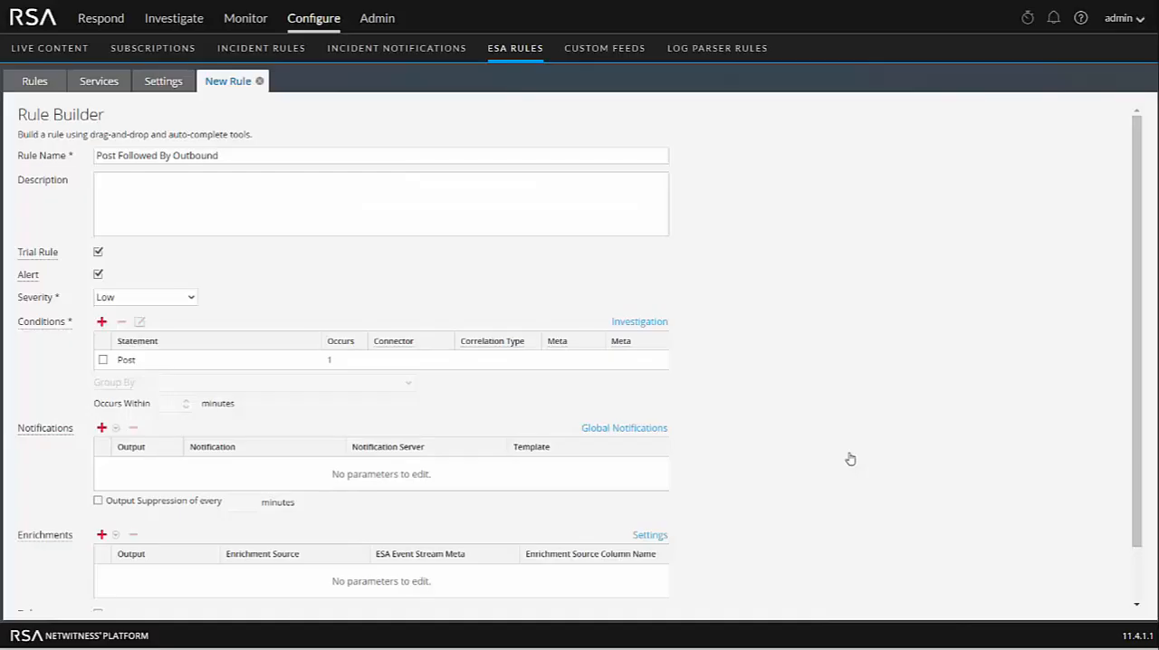
- Add a statement named Outbound connection with the condition device_class is firewalls
{"action": "left_click", "coordinate": [100, 323]}
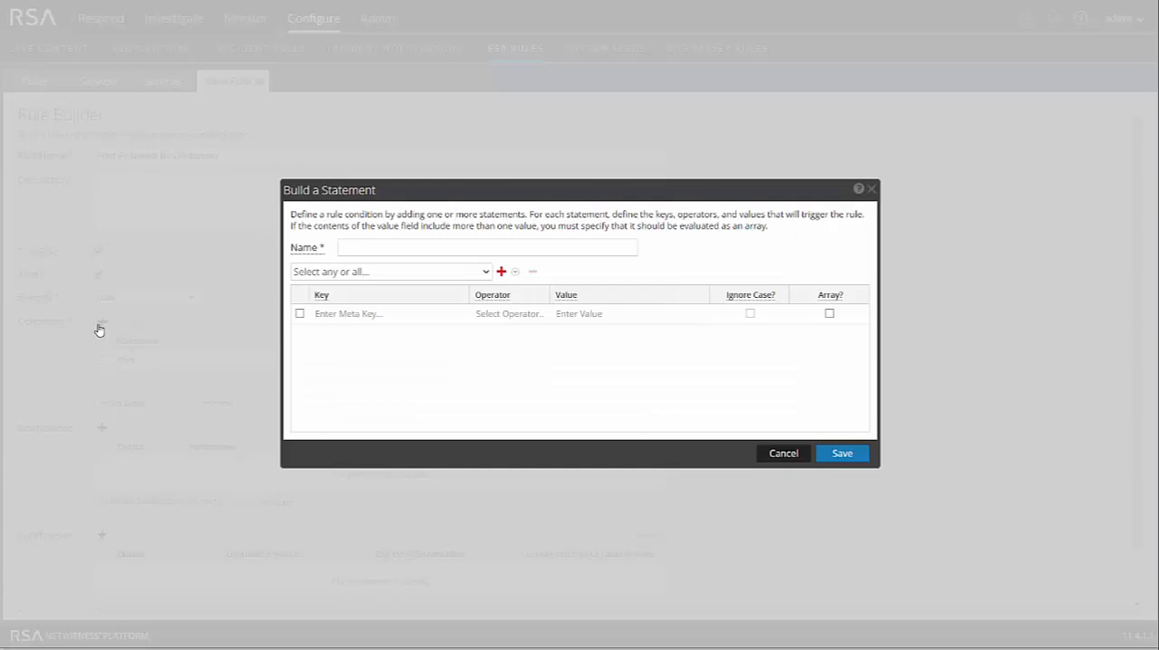
{"action": "type", "text": "Outbound connection"}
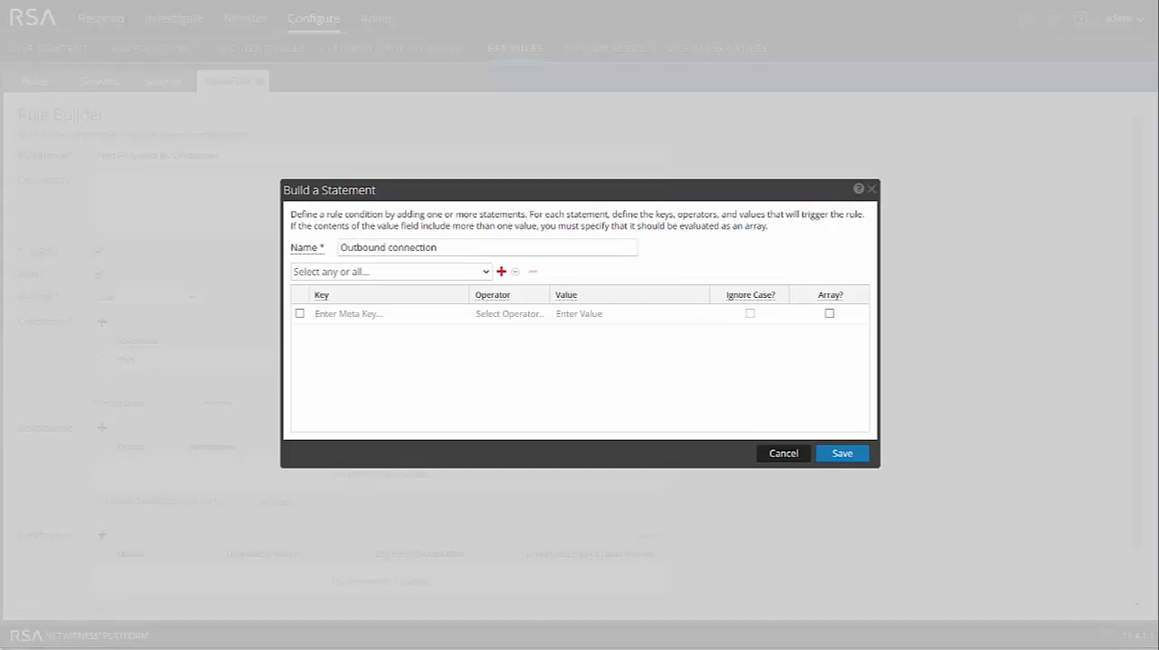
{"action": "left_click", "coordinate": [408, 317]}
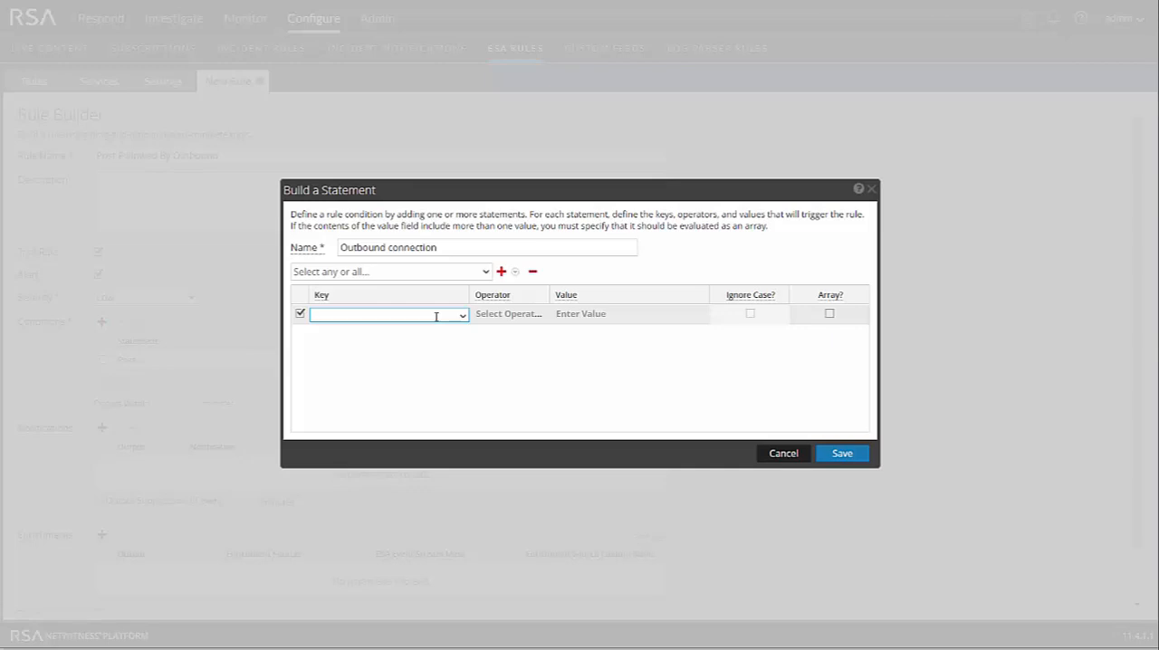
{"action": "type", "text": "device"}
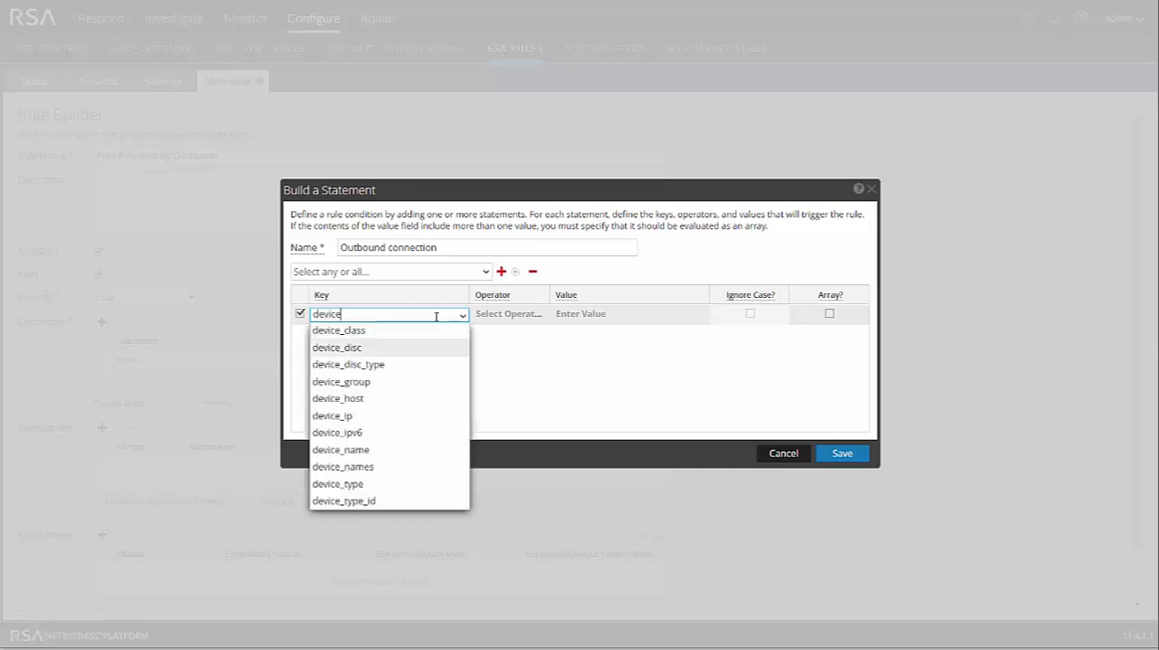
{"action": "key", "text": "Down"}
{"action": "key", "text": "Return"}
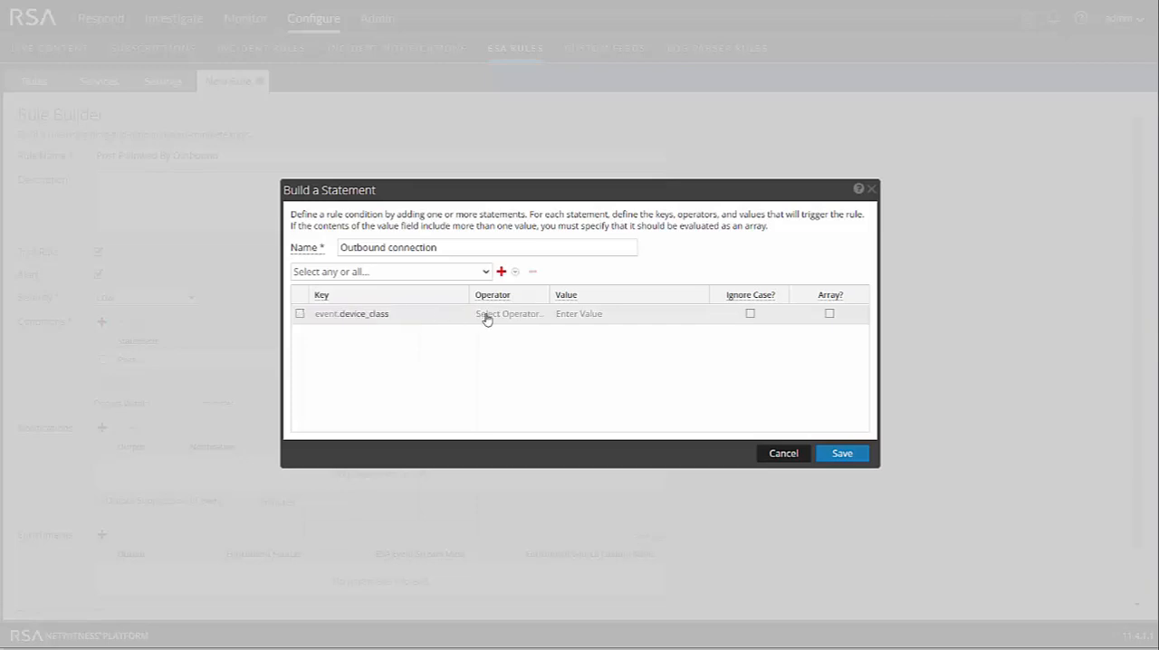
{"action": "left_click", "coordinate": [486, 317]}
{"action": "left_click", "coordinate": [486, 331]}
{"action": "left_click", "coordinate": [593, 315]}
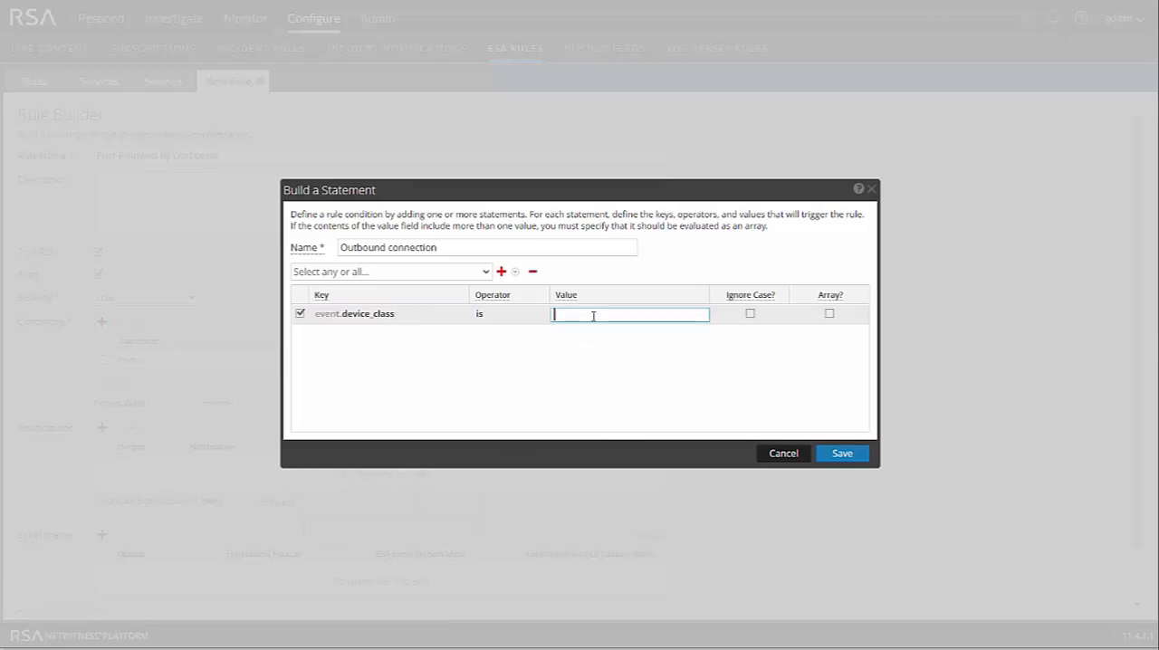
{"action": "type", "text": "firewalls"}
{"action": "left_click", "coordinate": [577, 372]}
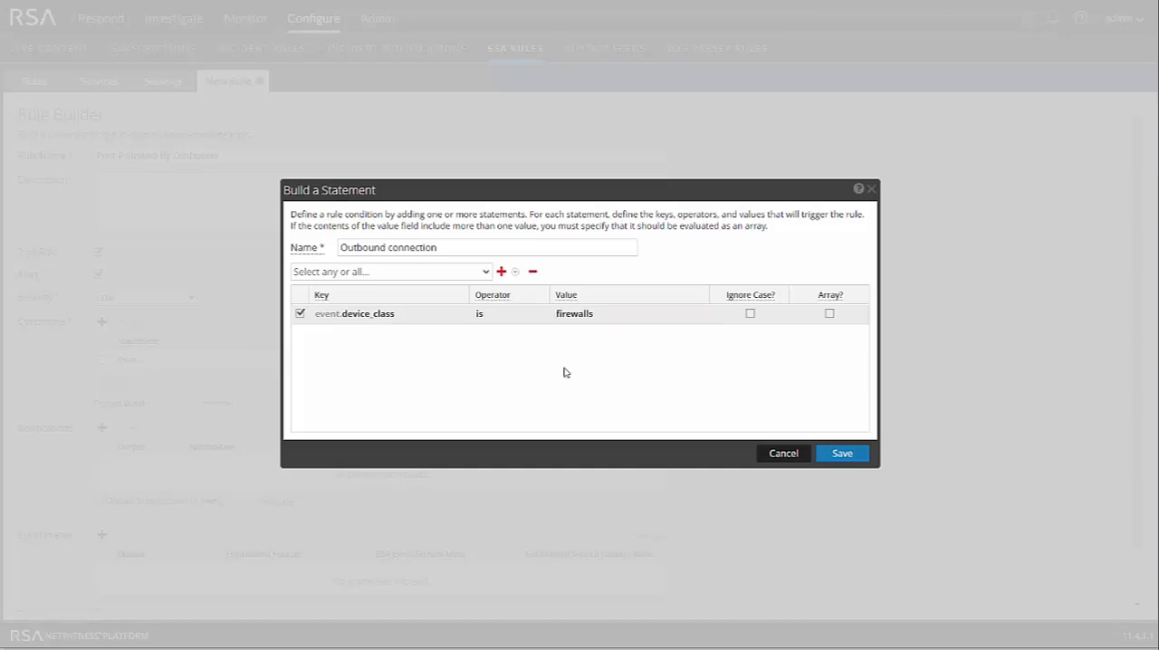
- Add a second condition to the Outbound connection statement: direction is outbound
{"action": "left_click", "coordinate": [505, 274]}
{"action": "left_click", "coordinate": [512, 291]}
{"action": "left_click", "coordinate": [362, 336]}
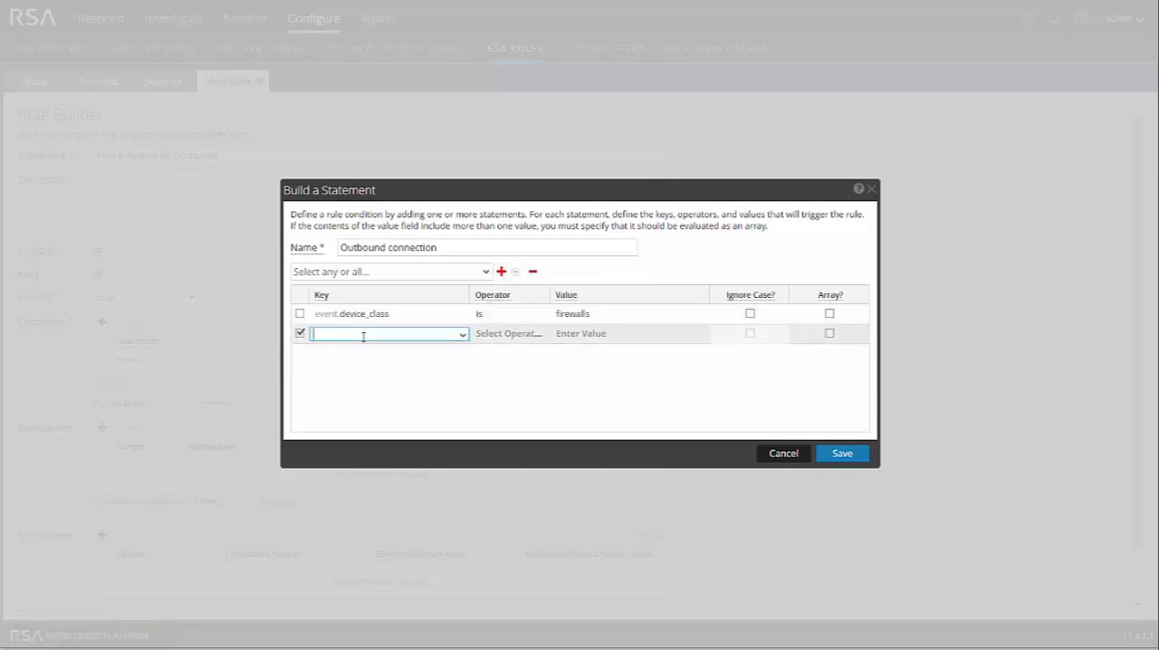
{"action": "type", "text": "direc"}
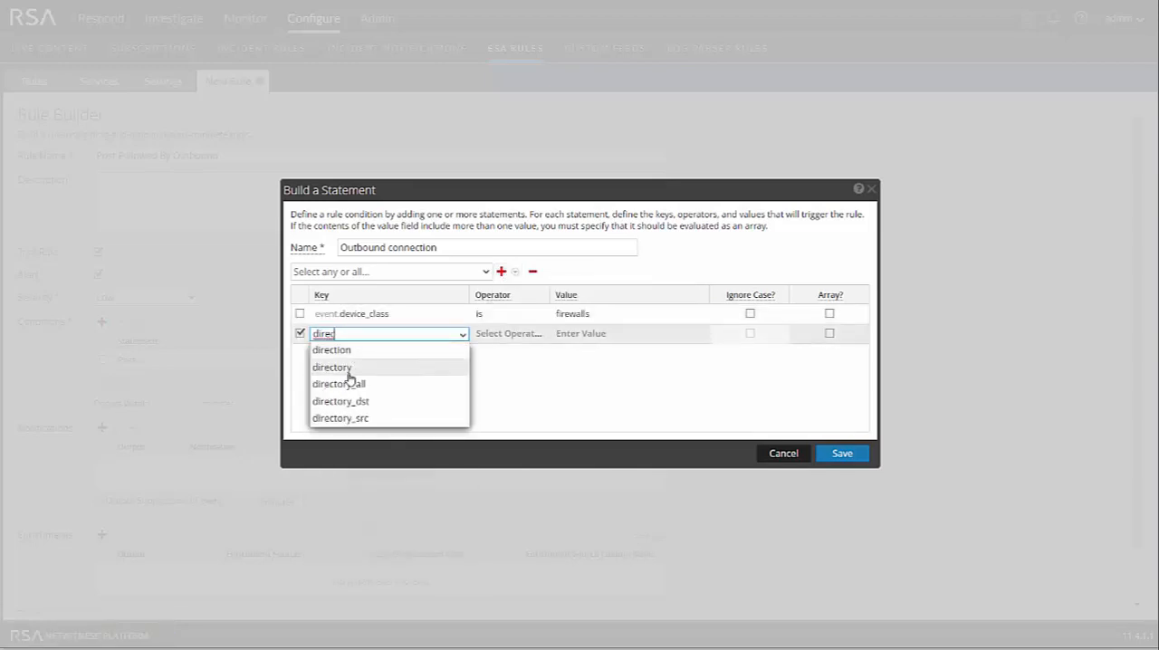
{"action": "left_click", "coordinate": [342, 352]}
{"action": "left_click", "coordinate": [522, 335]}
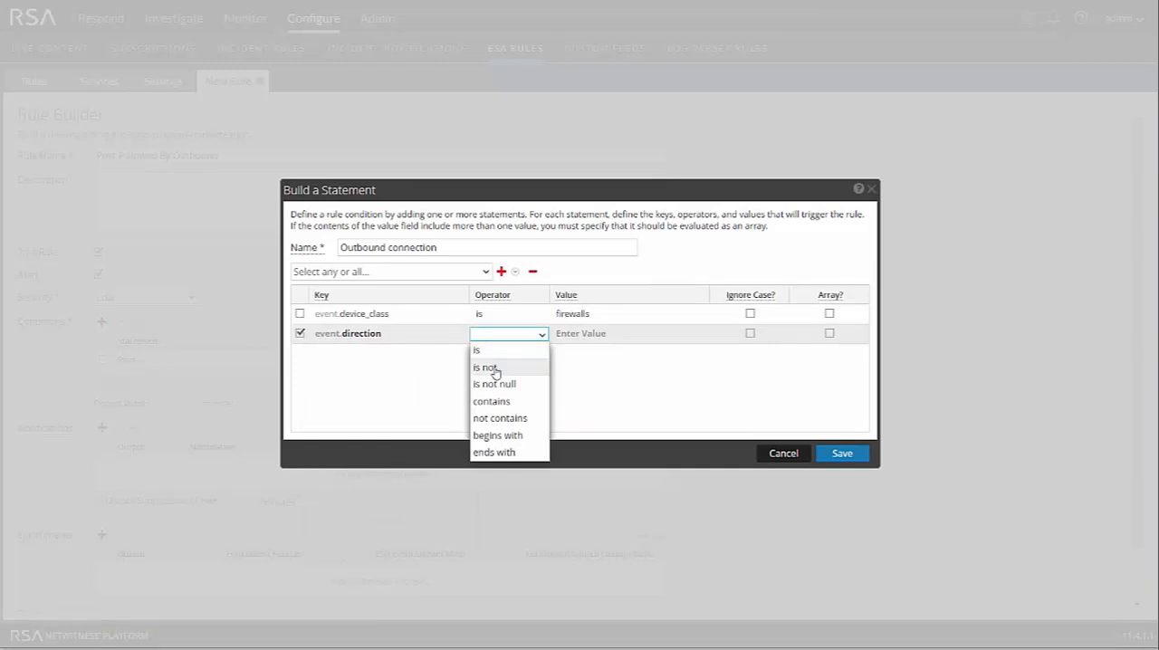
{"action": "left_click", "coordinate": [494, 351]}
{"action": "left_click", "coordinate": [586, 335]}
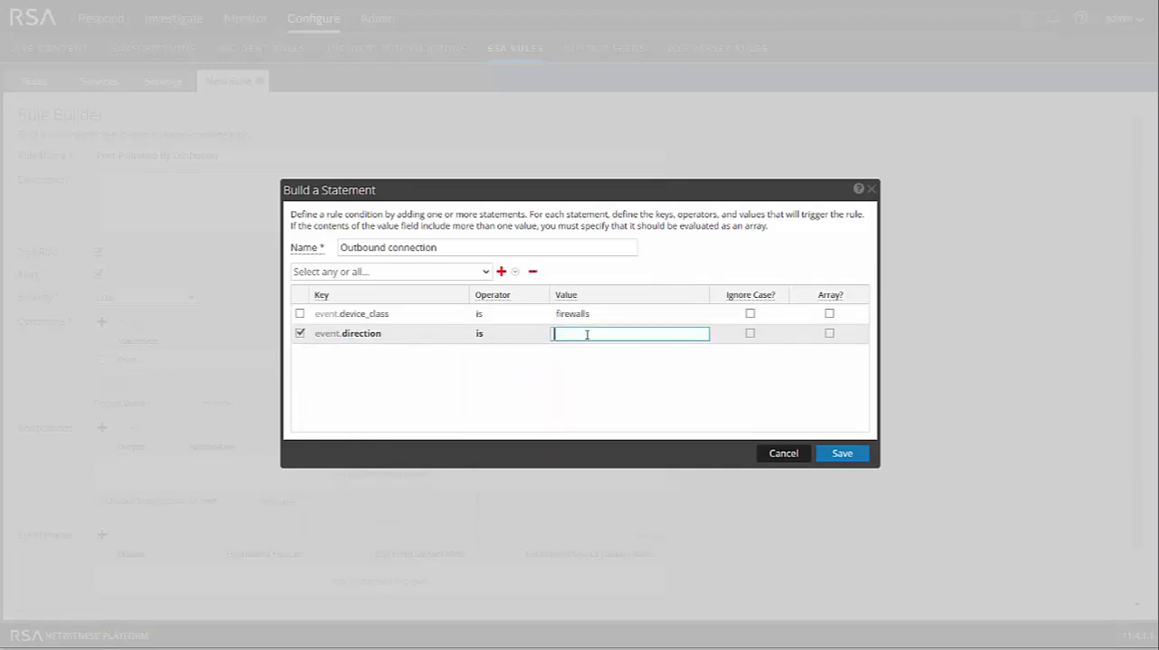
{"action": "type", "text": "outbound"}
{"action": "key", "text": "Return"}
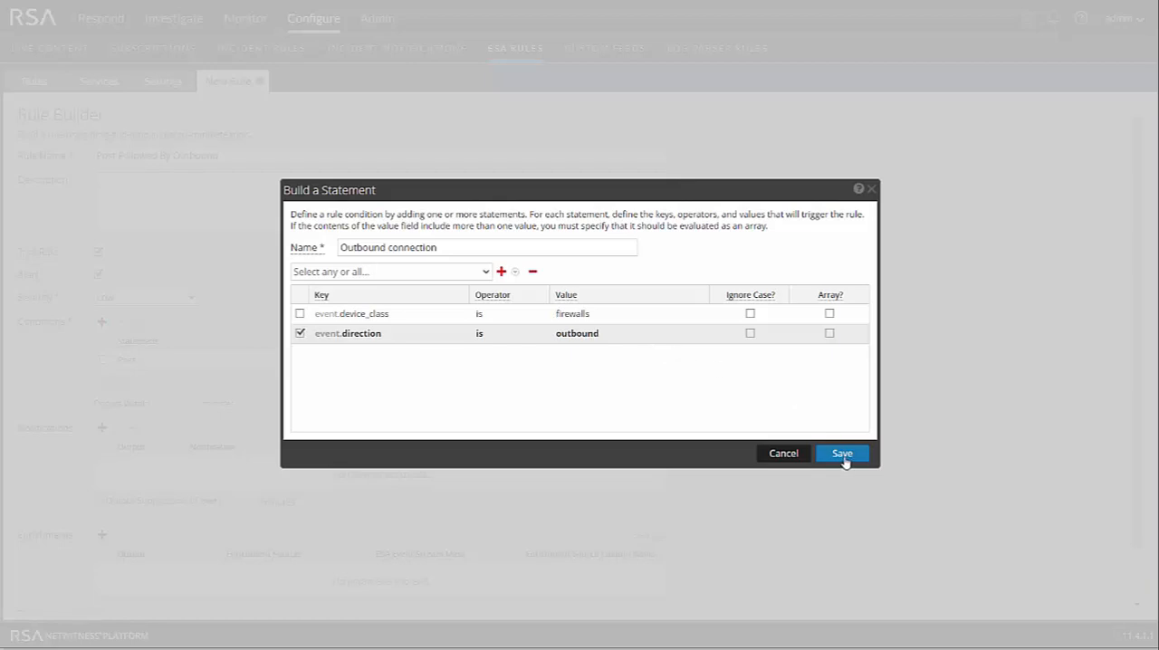
- Require that all conditions are met for the Outbound connection statement and save it
{"action": "left_click", "coordinate": [464, 275]}
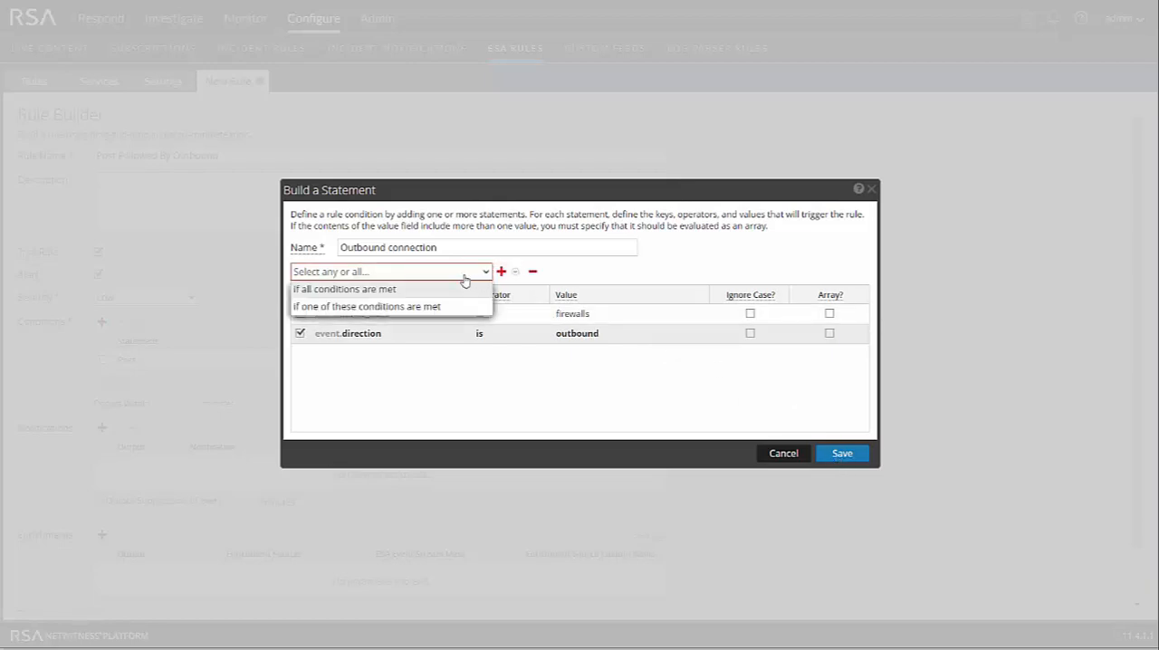
{"action": "left_click", "coordinate": [415, 289]}
{"action": "left_click", "coordinate": [842, 454]}
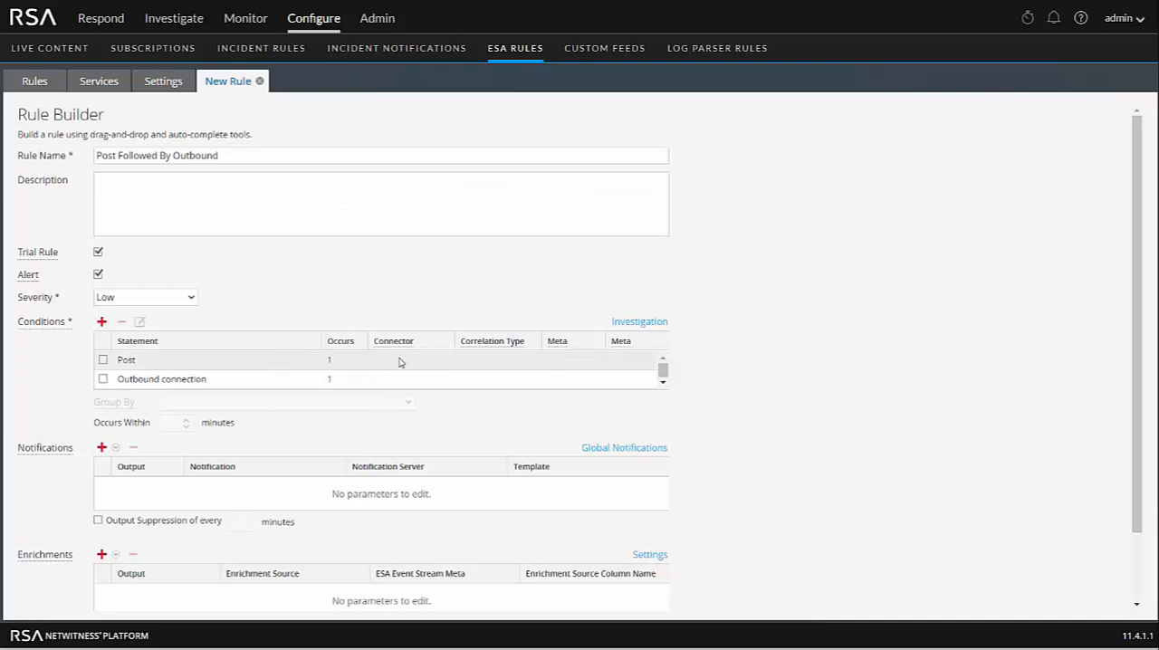
- Set the connector of the Post statement to "followed by"
{"action": "left_click", "coordinate": [399, 361]}
{"action": "left_click", "coordinate": [408, 361]}
{"action": "left_click", "coordinate": [398, 395]}
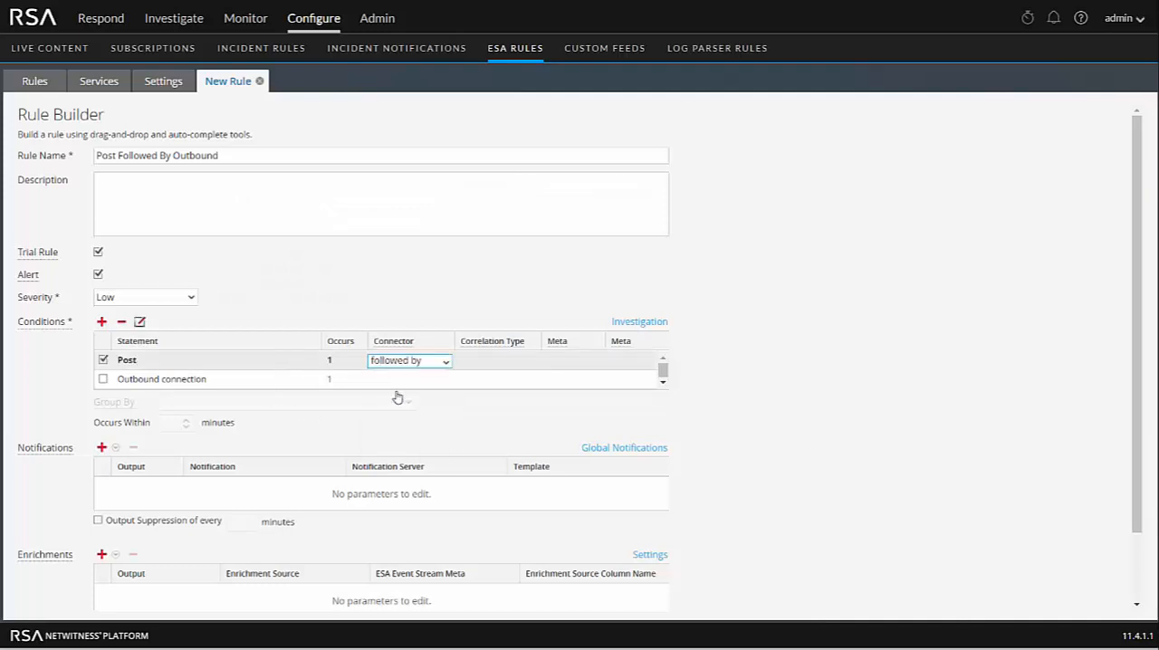
{"action": "left_click", "coordinate": [696, 416]}
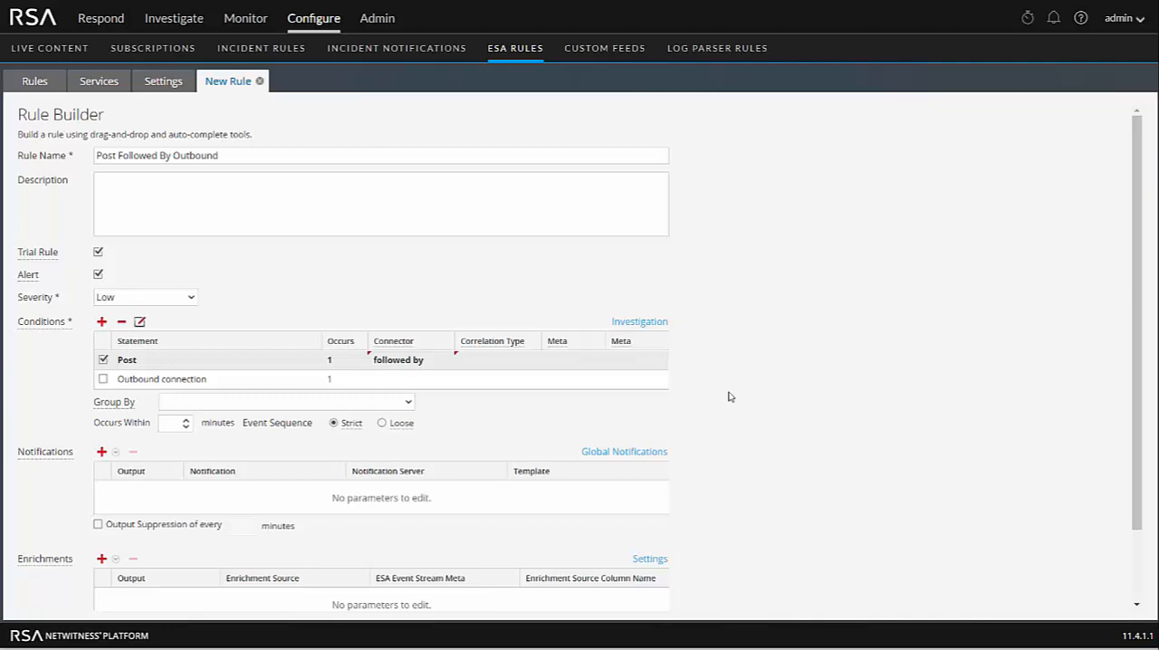
- Set the Post statement's correlation type to JOIN with ip_src as the first event's meta
{"action": "left_click", "coordinate": [499, 366]}
{"action": "left_click", "coordinate": [499, 367]}
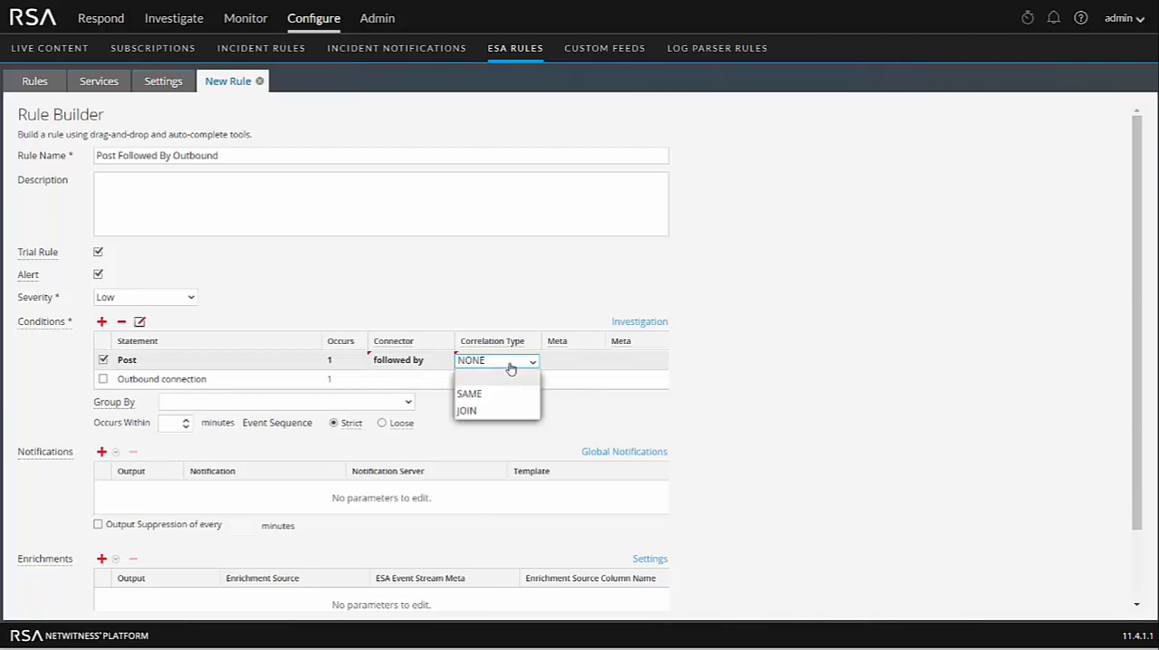
{"action": "left_click", "coordinate": [484, 408]}
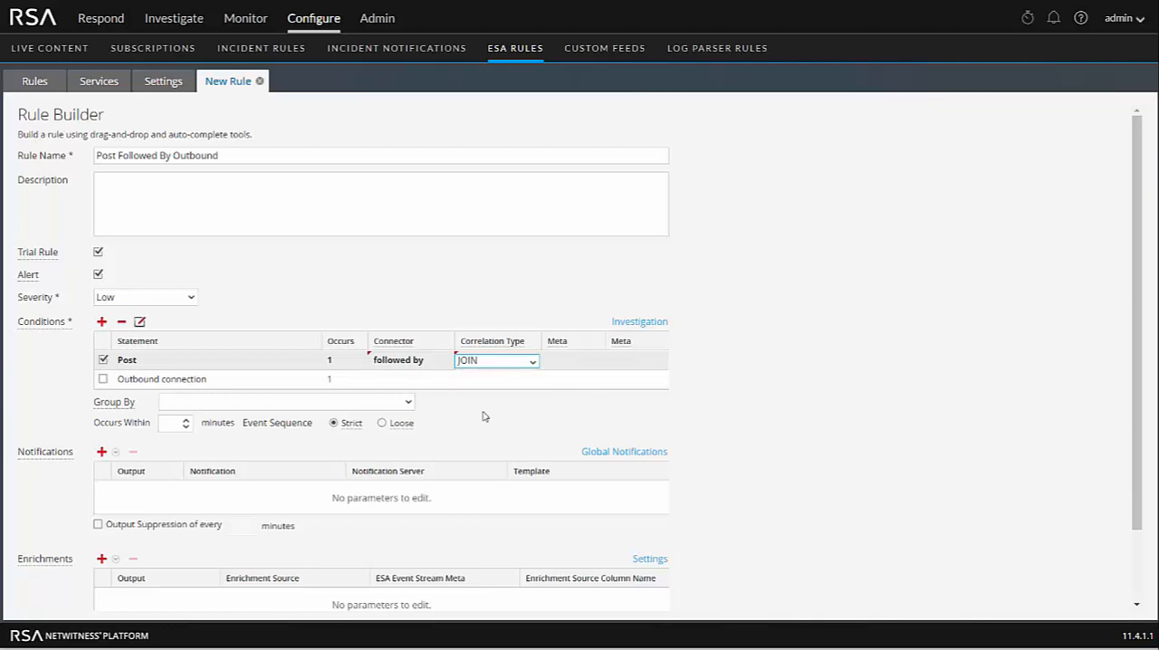
{"action": "left_click", "coordinate": [568, 363]}
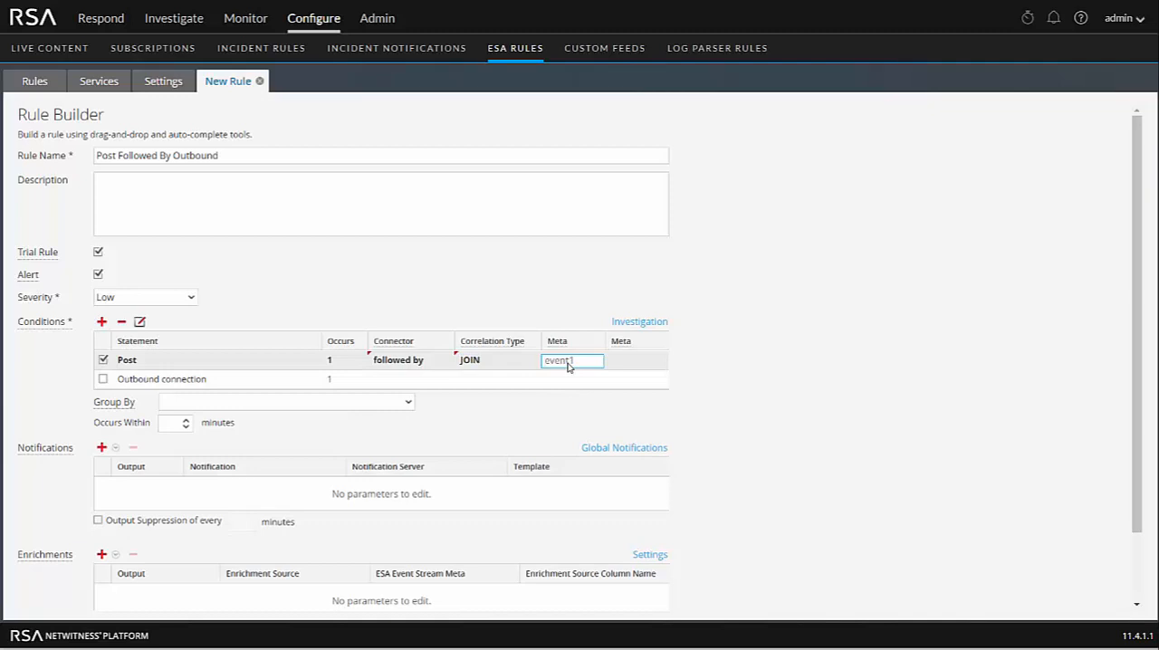
{"action": "type", "text": "ip"}
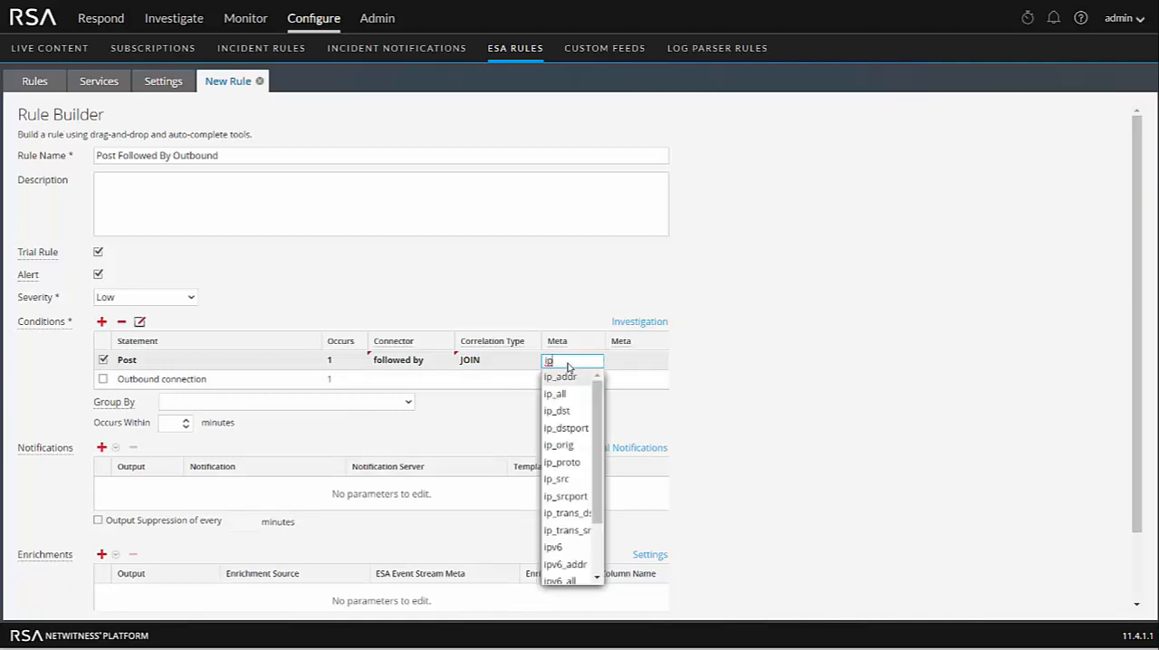
{"action": "left_click", "coordinate": [558, 481]}
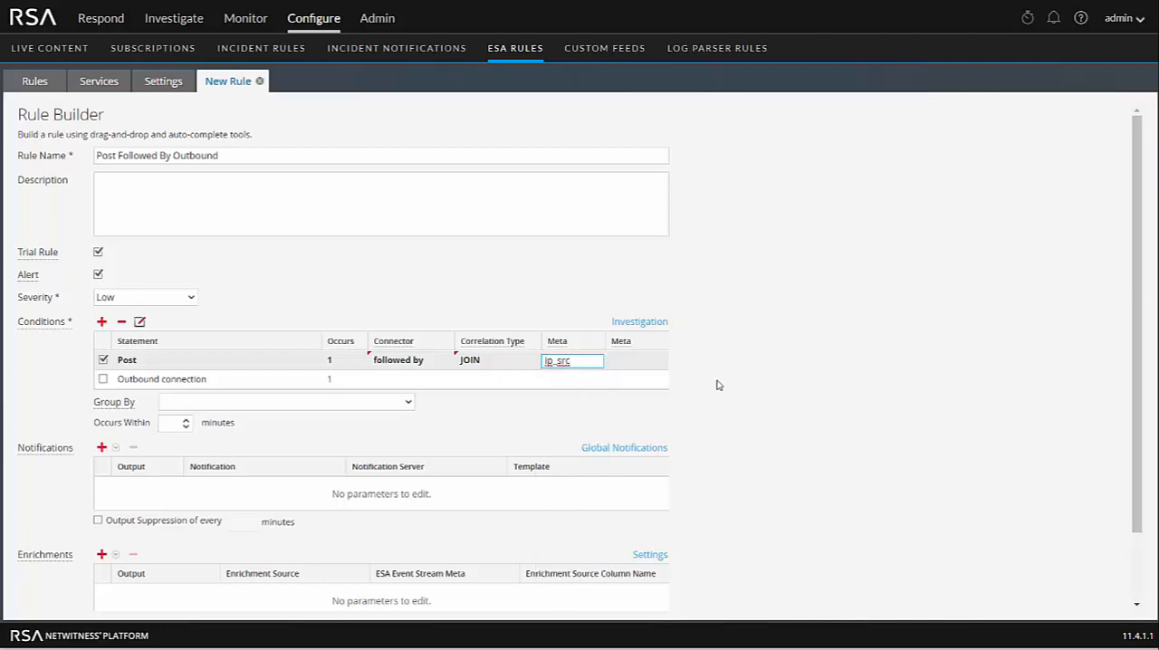
- Set the second event's meta for the Post statement's join to ip_dst
{"action": "left_click", "coordinate": [637, 361]}
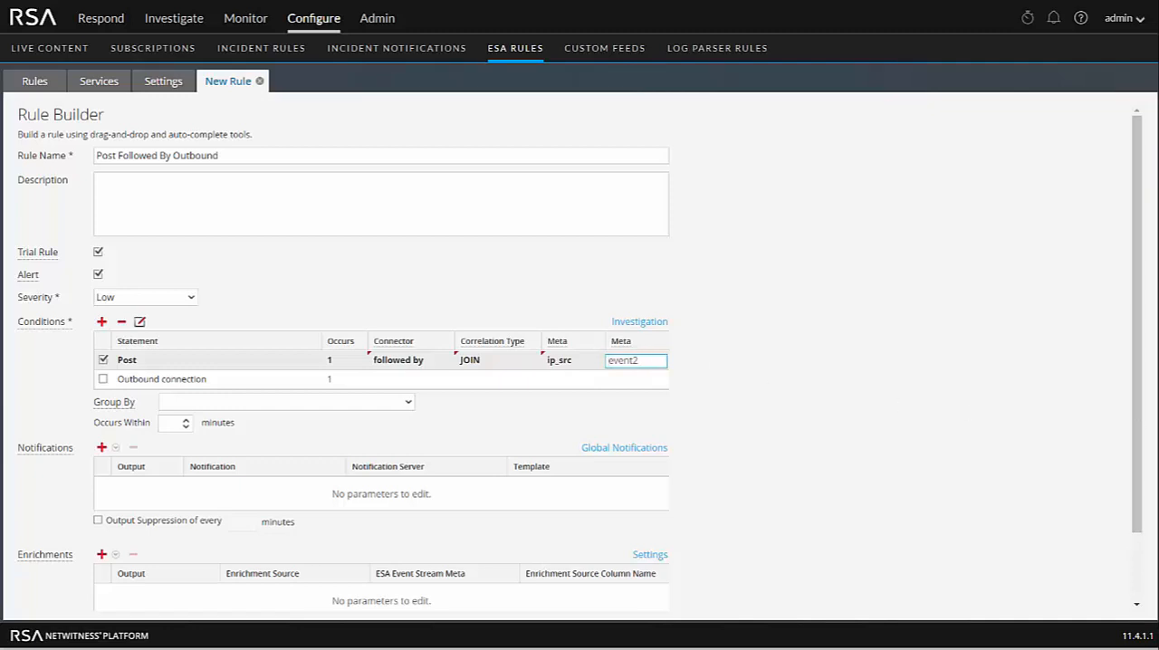
{"action": "type", "text": "ip"}
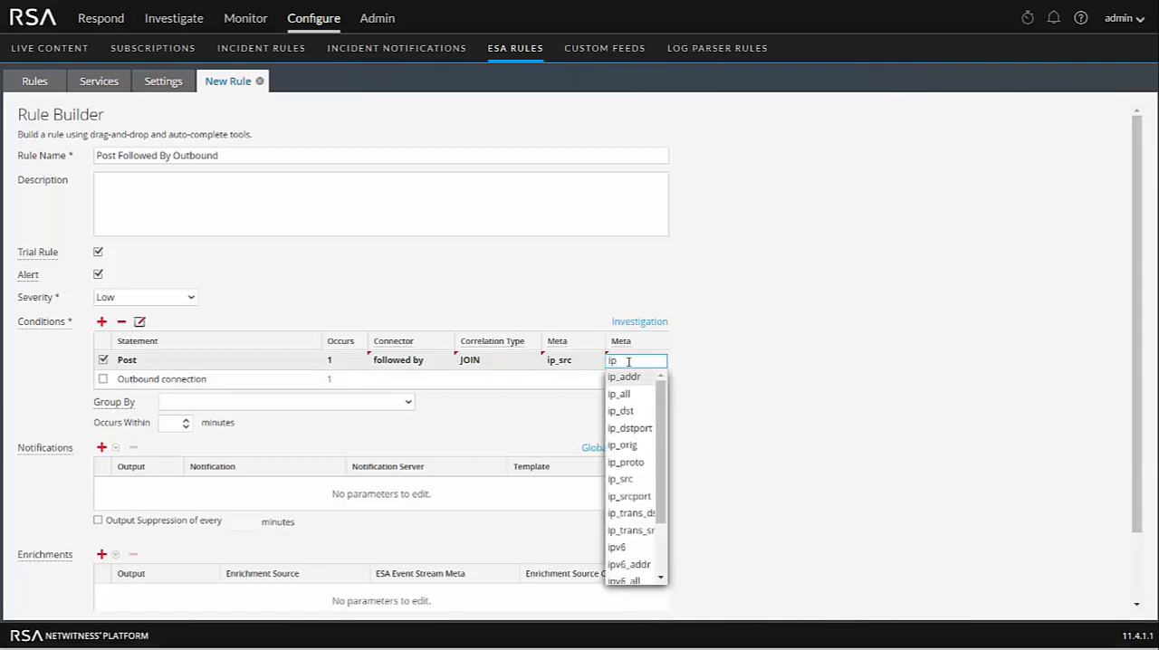
{"action": "left_click", "coordinate": [621, 410]}
{"action": "left_click", "coordinate": [729, 401]}
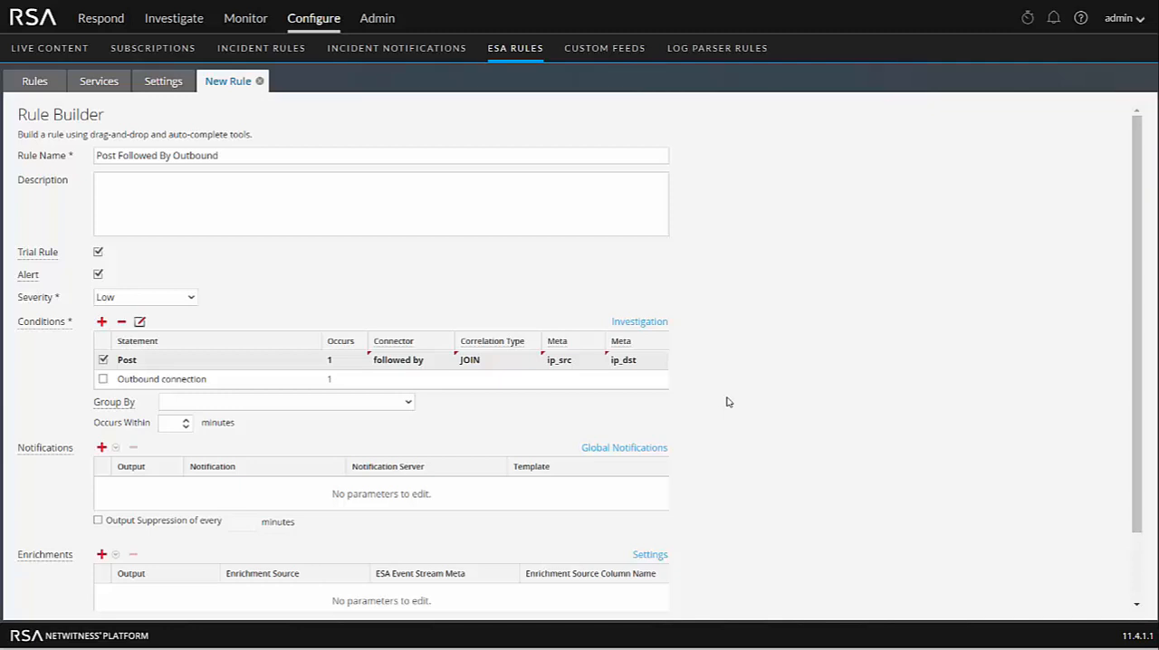
- Group the rule's conditions by ip_src
{"action": "left_click", "coordinate": [227, 403]}
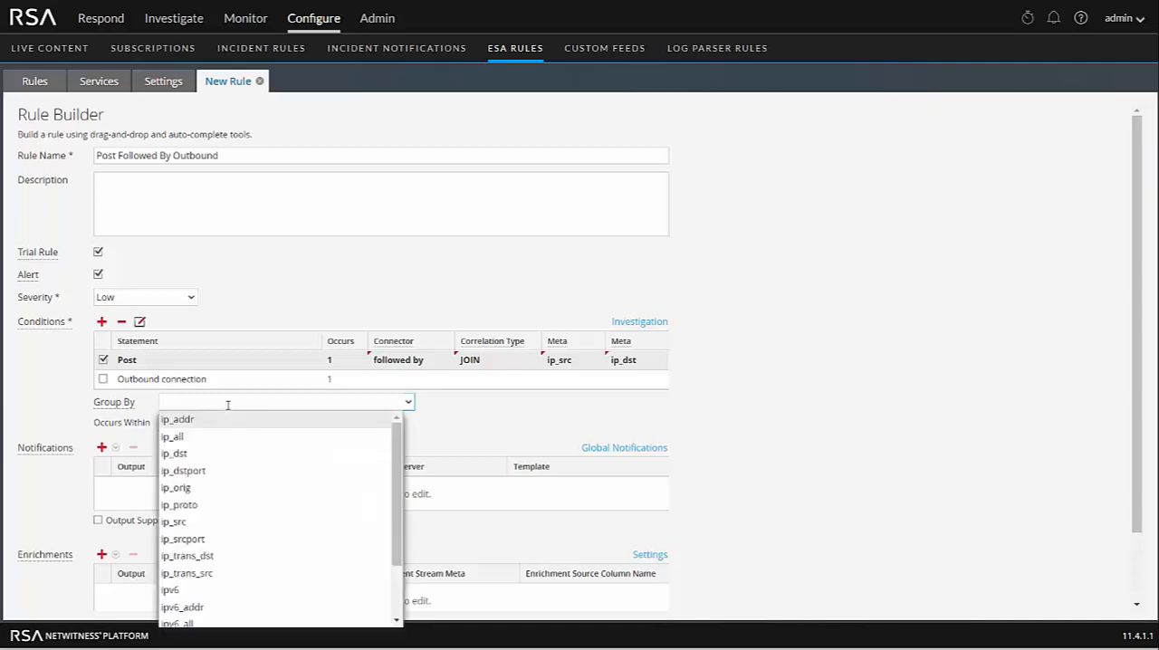
{"action": "left_click", "coordinate": [195, 523]}
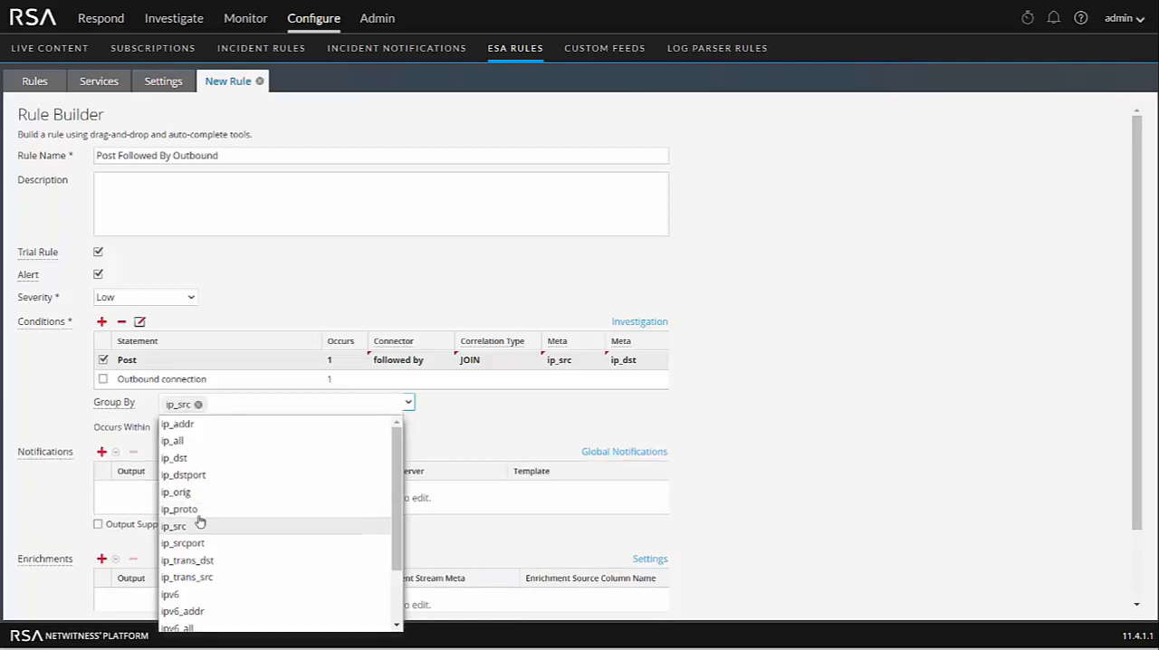
{"action": "left_click", "coordinate": [537, 414]}
- Set the rule's occurrence window to 10 minutes and save the rule
{"action": "left_click", "coordinate": [174, 429]}
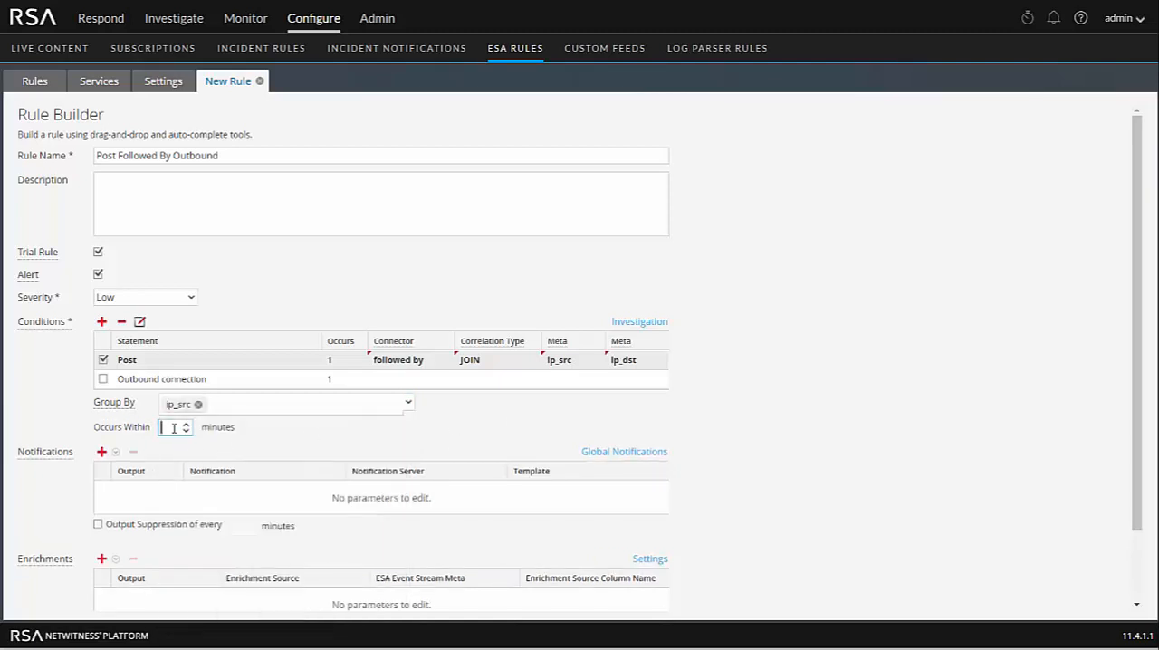
{"action": "type", "text": "10"}
{"action": "left_click", "coordinate": [469, 437]}
{"action": "scroll", "coordinate": [834, 442], "scroll_direction": "down", "scroll_amount": 1}
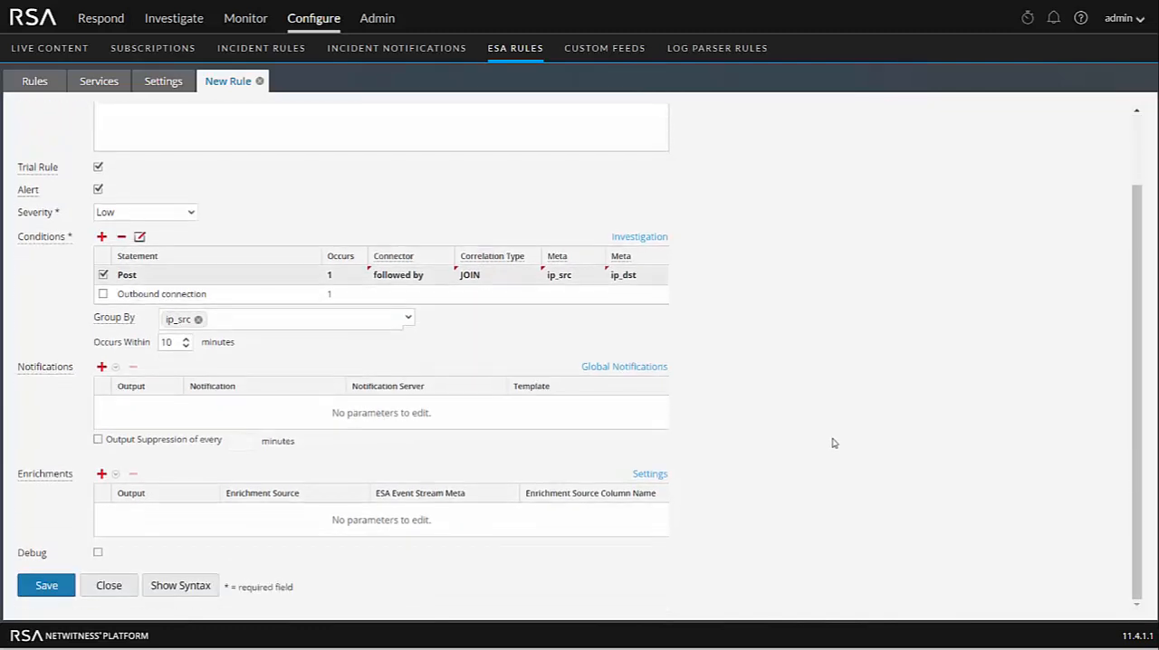
{"action": "left_click", "coordinate": [48, 587]}
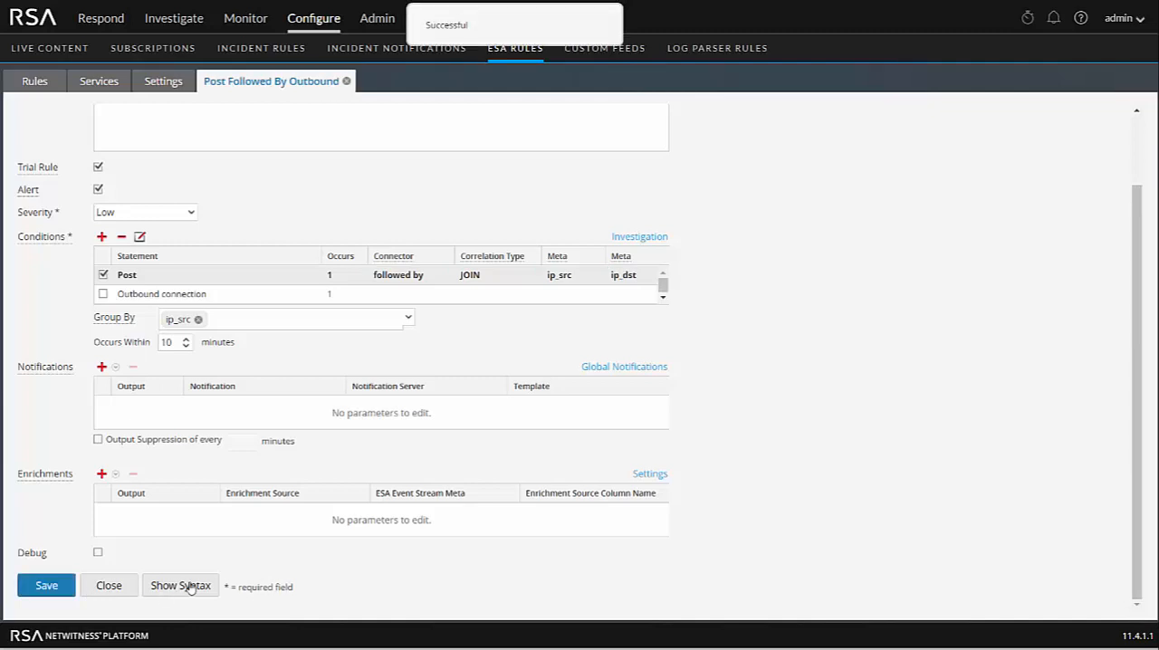
- Show the rule's generated syntax, examine how the Post and Outbound connection events are joined in the pattern, and close it
{"action": "left_click", "coordinate": [180, 586]}
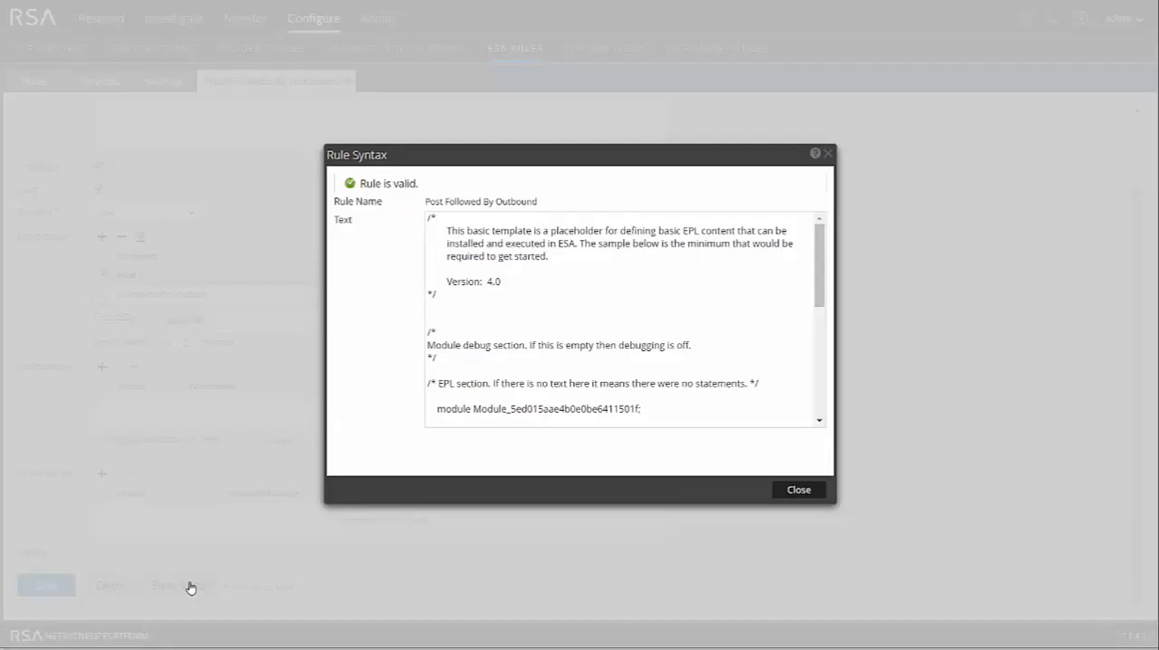
{"action": "scroll", "coordinate": [652, 344], "scroll_direction": "down", "scroll_amount": 5}
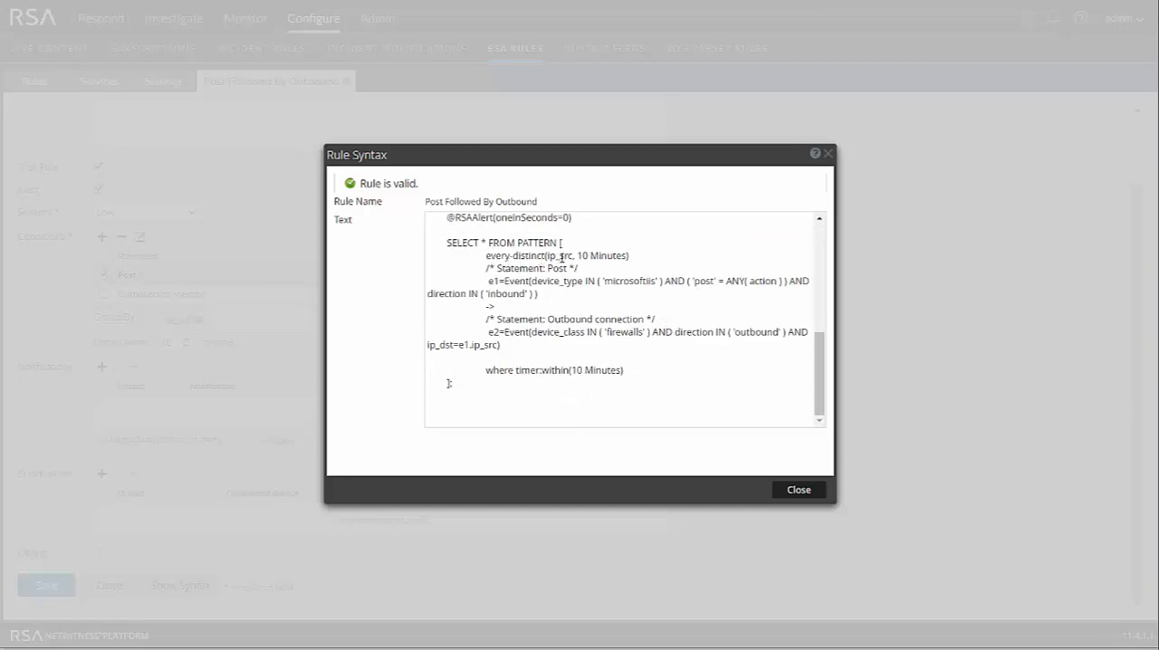
{"action": "double_click", "coordinate": [493, 281]}
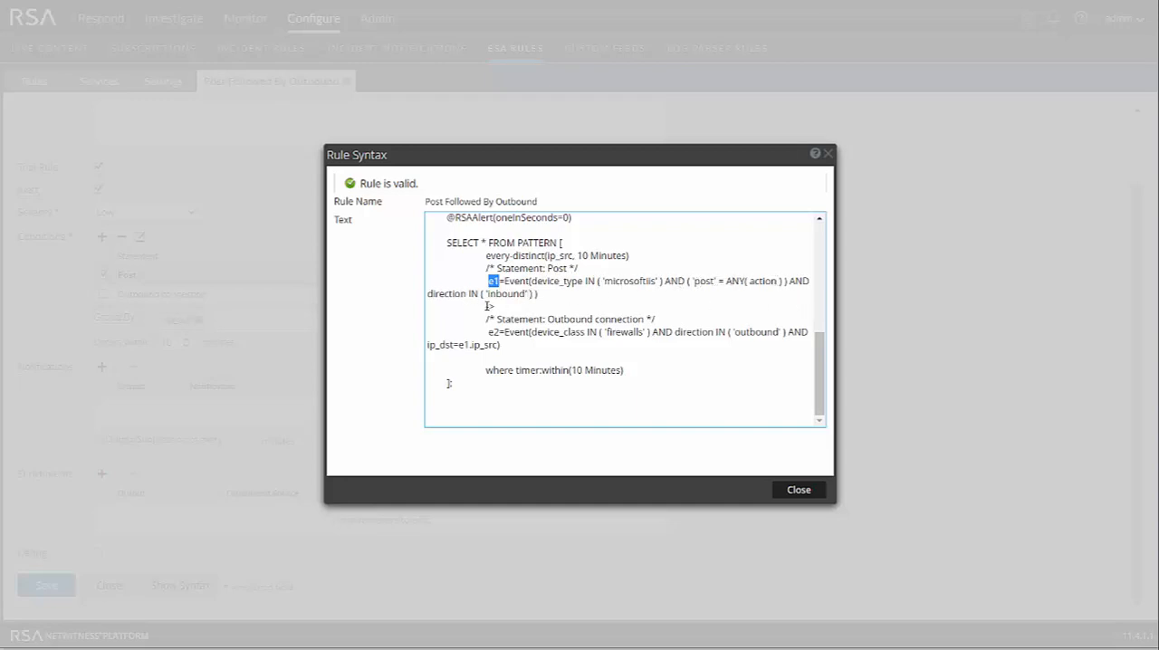
{"action": "double_click", "coordinate": [489, 306]}
{"action": "left_click_drag", "start_coordinate": [453, 345], "coordinate": [498, 345]}
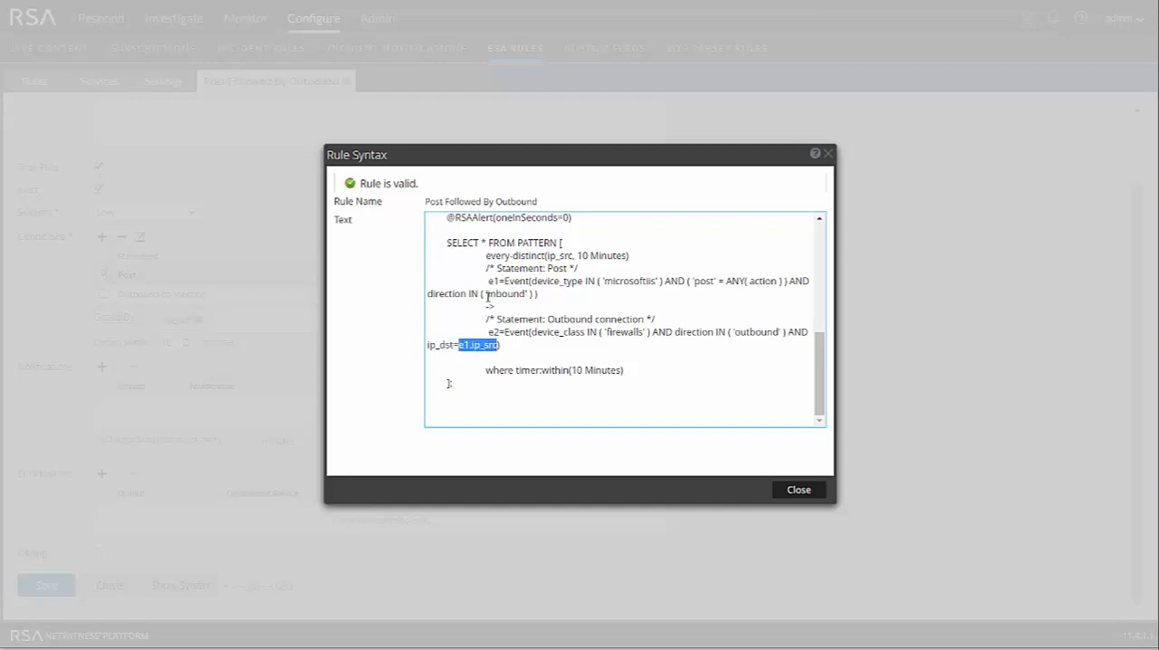
{"action": "left_click", "coordinate": [652, 387]}
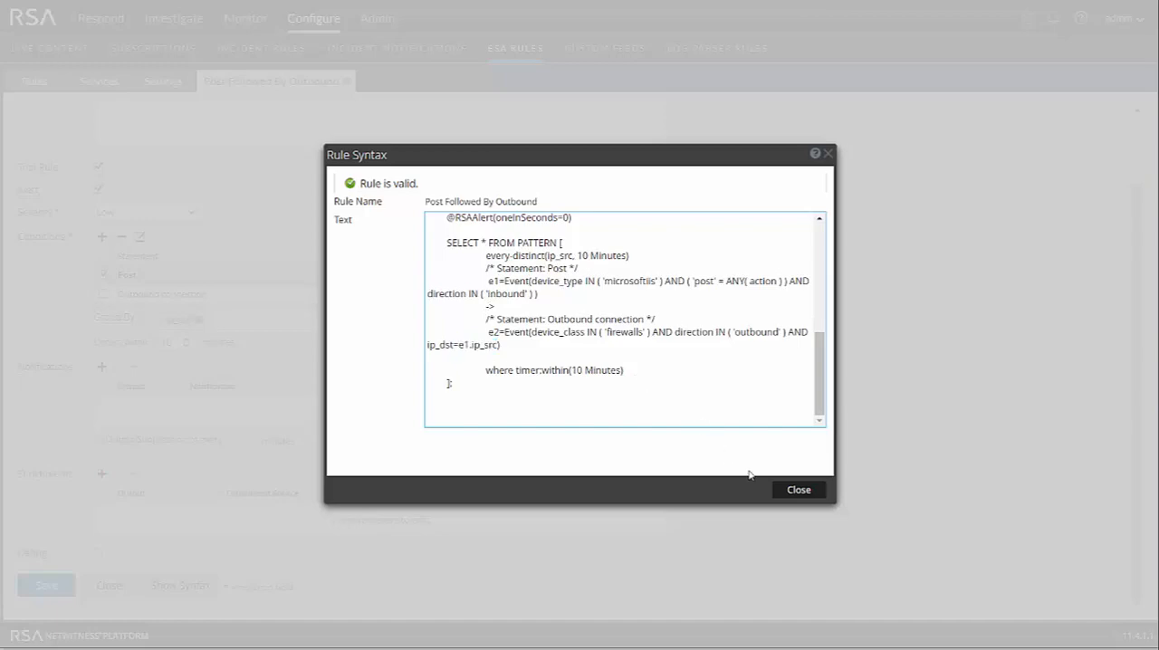
{"action": "left_click", "coordinate": [800, 491]}
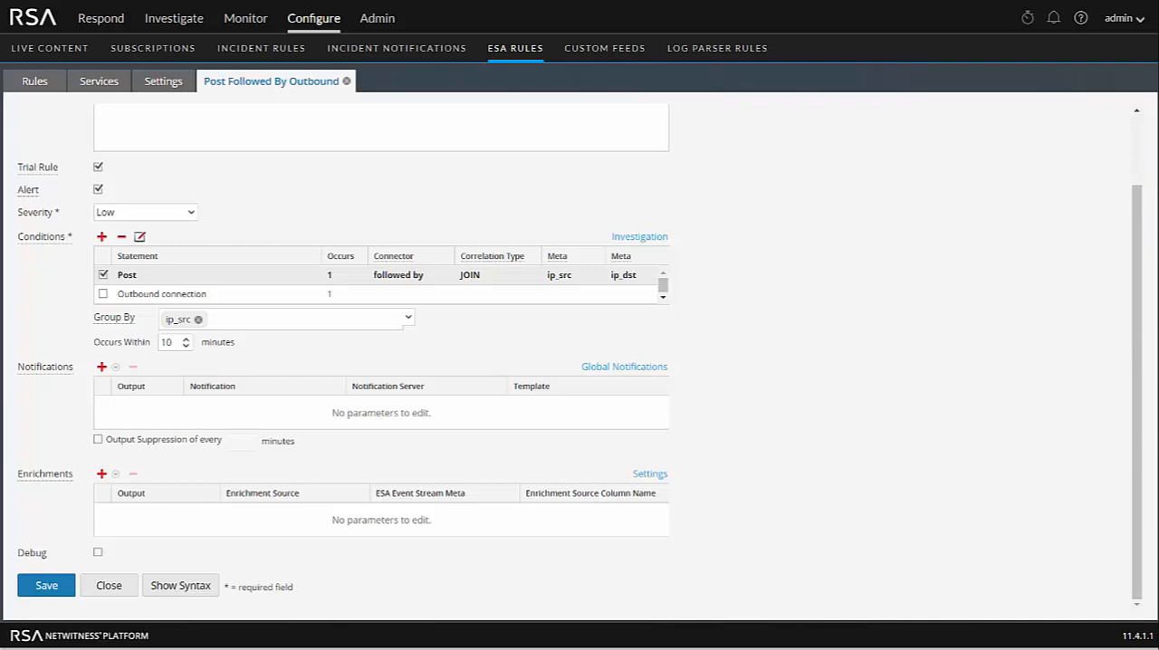
{"action": "scroll", "coordinate": [814, 265], "scroll_direction": "up", "scroll_amount": 1}
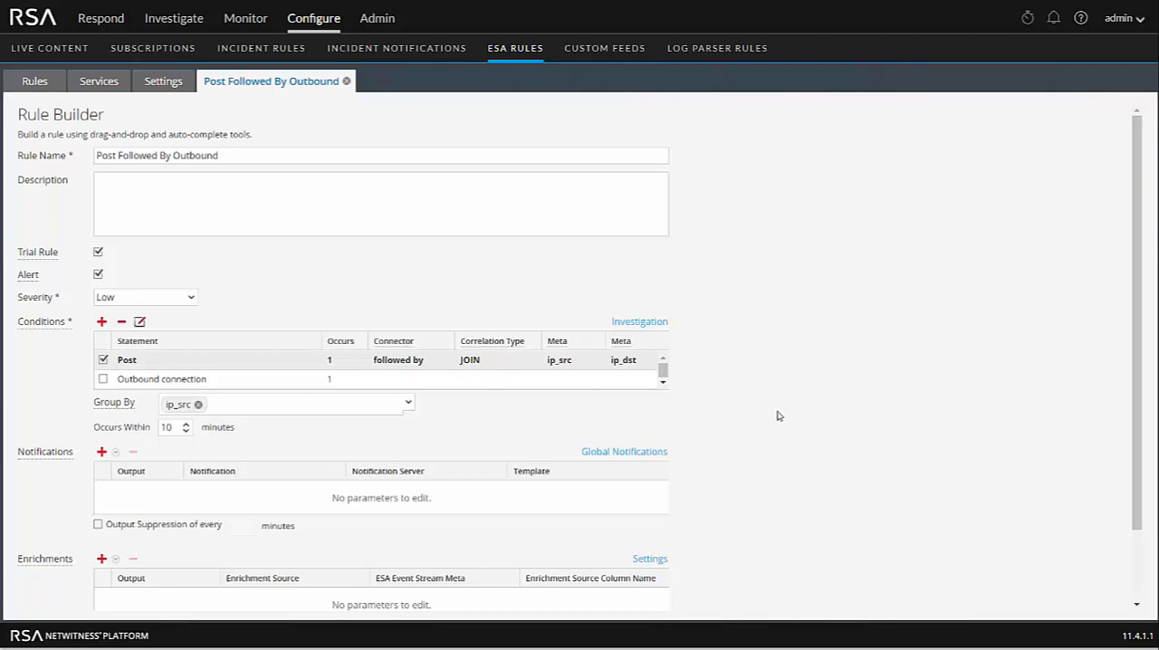
{"action": "scroll", "coordinate": [776, 414], "scroll_direction": "down", "scroll_amount": 1}
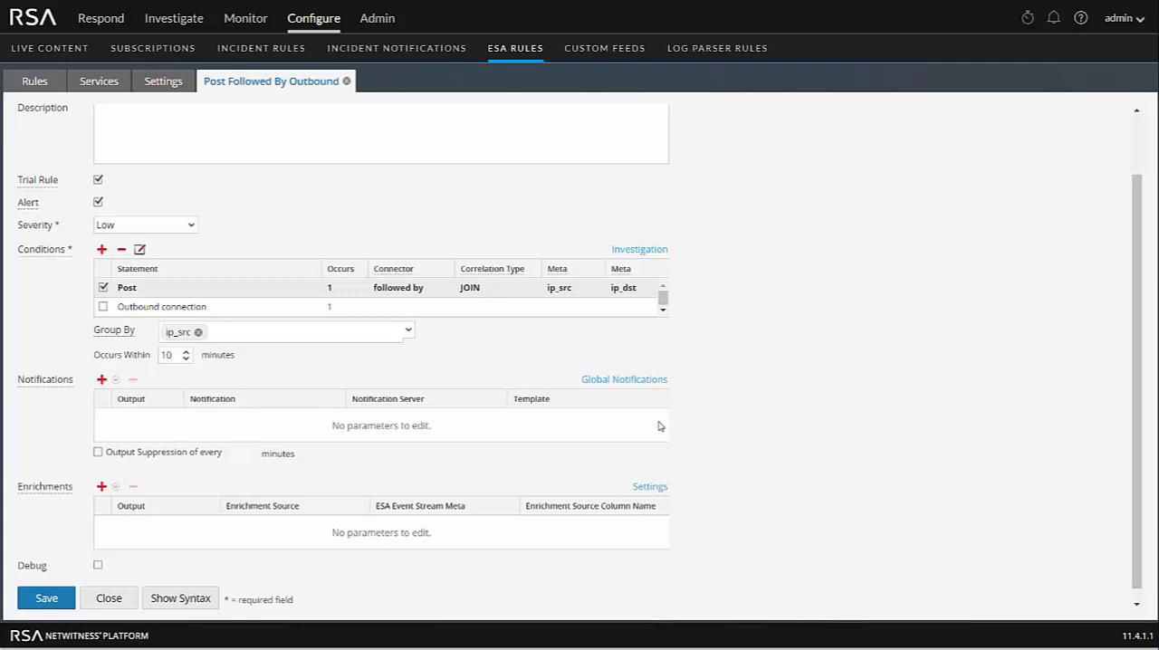
{"action": "scroll", "coordinate": [778, 403], "scroll_direction": "up", "scroll_amount": 1}
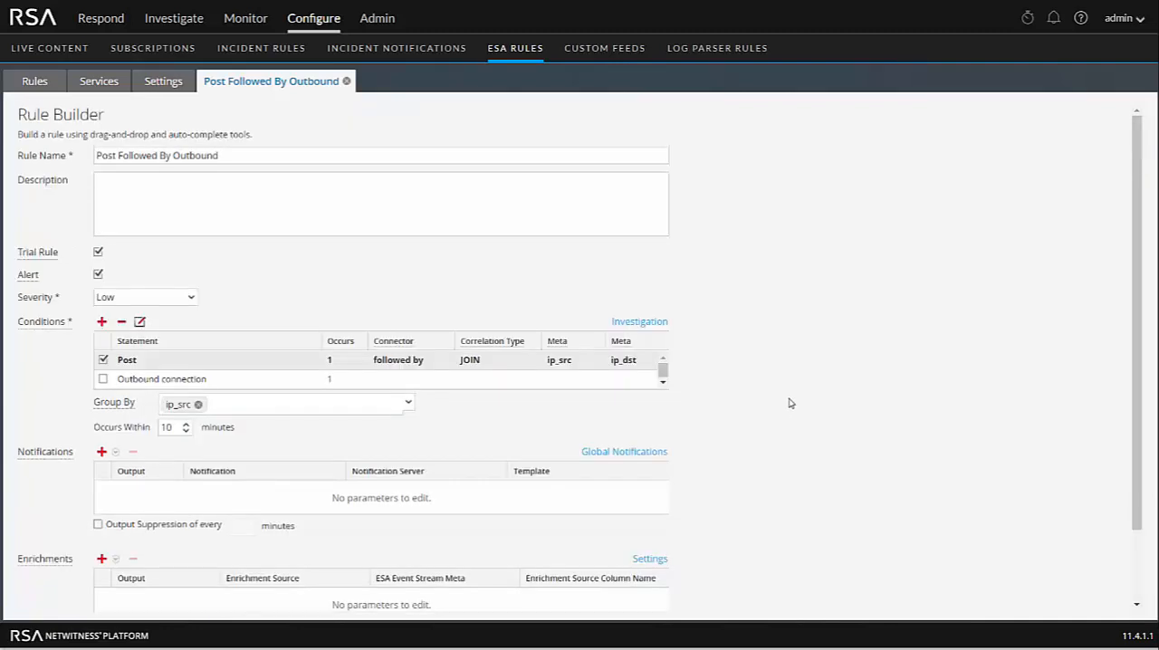